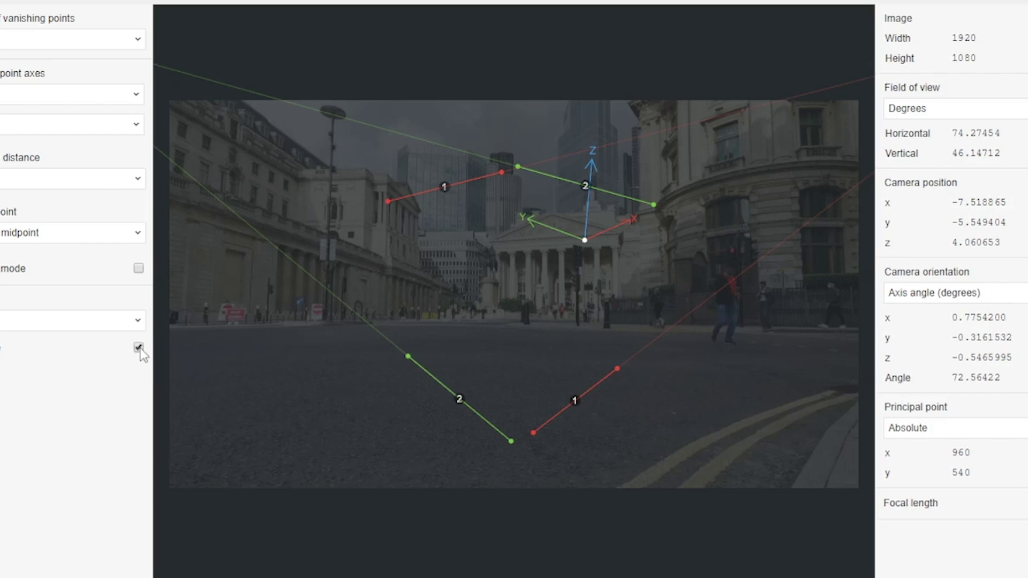
Stretch the lower green line across the road's left side and assign the first vanishing point to the Z axis
{"action": "left_click_drag", "start_coordinate": [511, 442], "coordinate": [175, 359]}
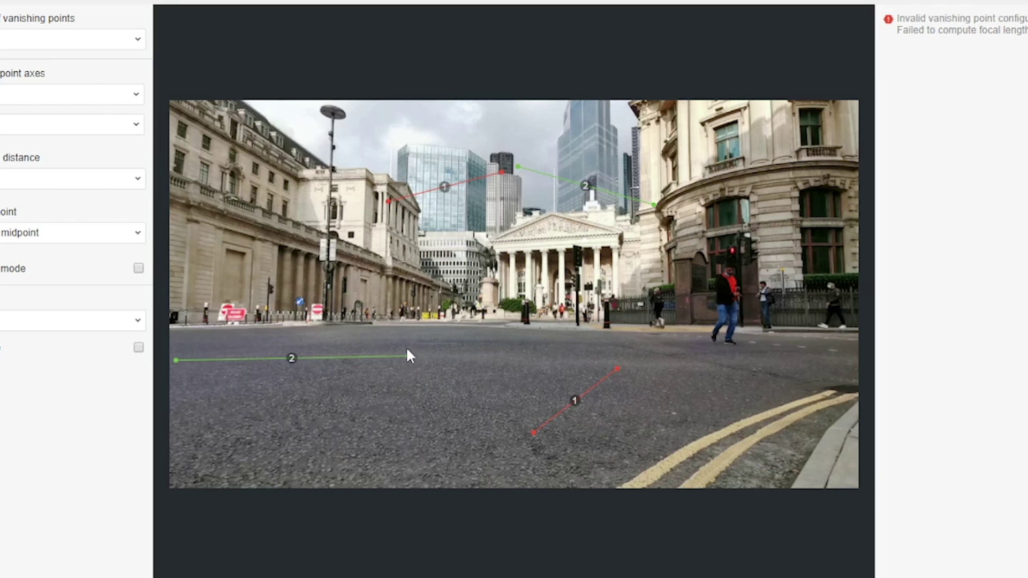
{"action": "left_click", "coordinate": [129, 95]}
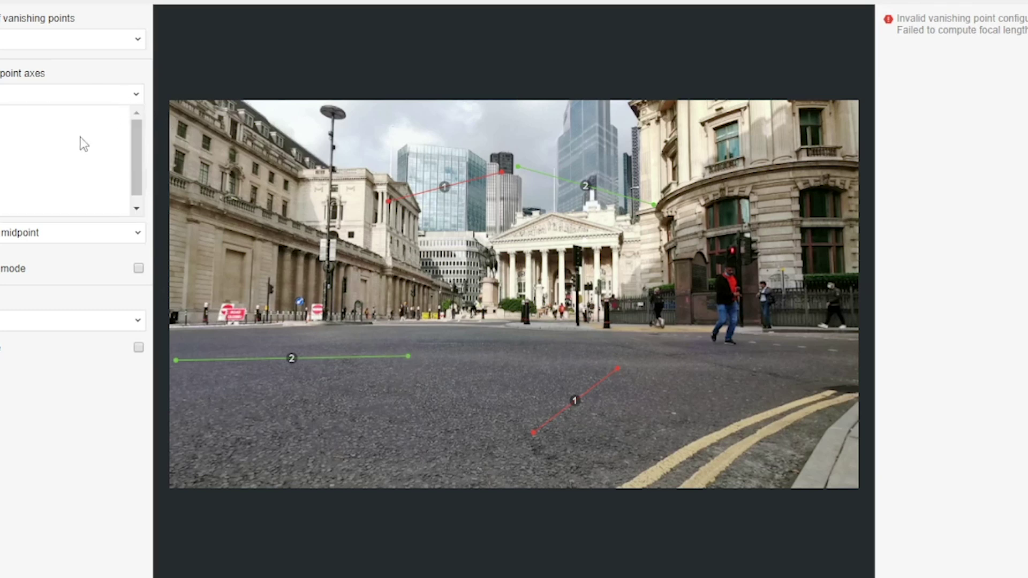
{"action": "scroll", "coordinate": [64, 160], "scroll_direction": "down", "scroll_amount": 1}
{"action": "left_click", "coordinate": [6, 155]}
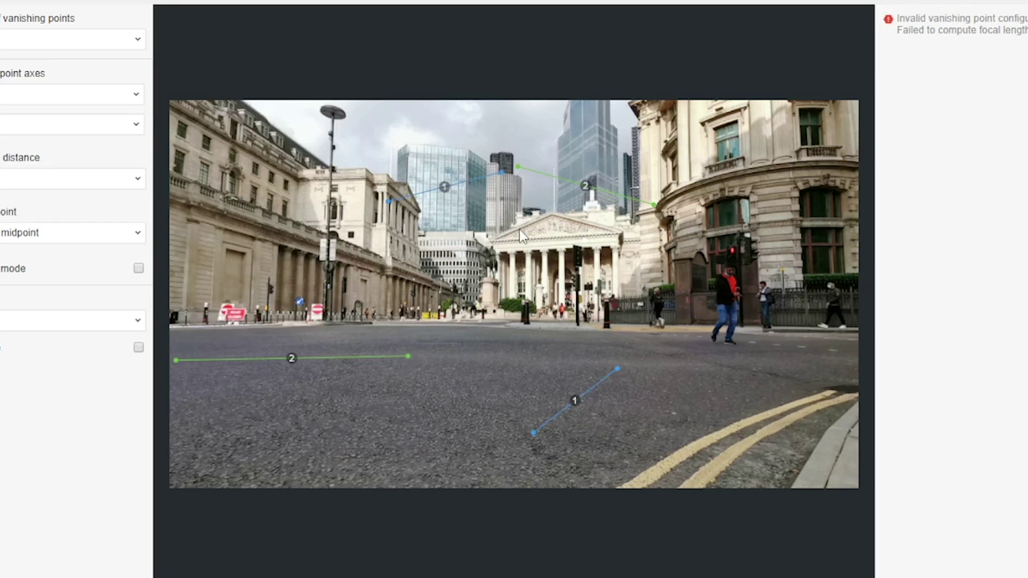
Align the two blue Z-axis lines vertically with the lamp post and the pillar beside the curved building's railings
{"action": "left_click_drag", "start_coordinate": [389, 202], "coordinate": [324, 309]}
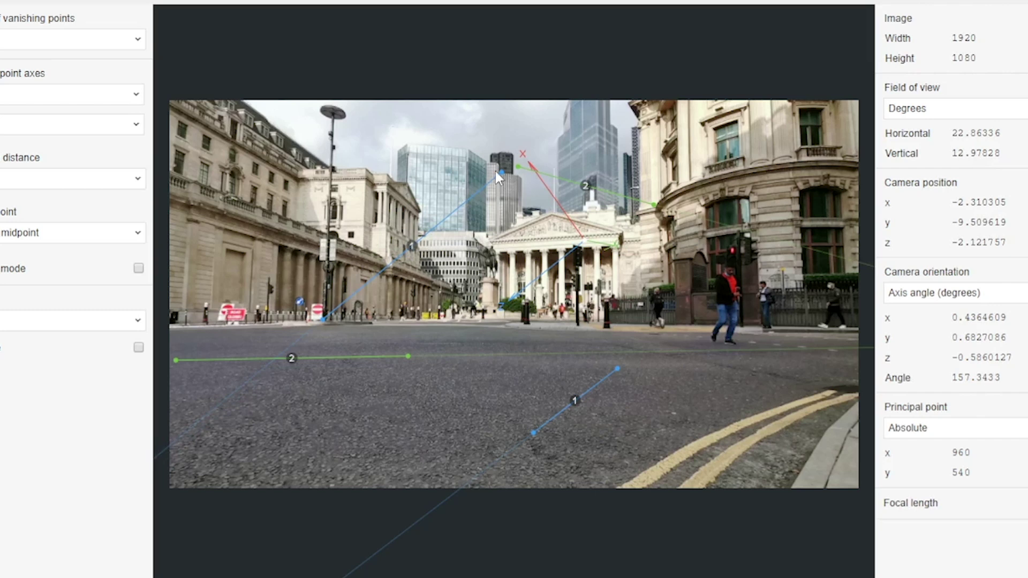
{"action": "left_click_drag", "start_coordinate": [500, 169], "coordinate": [334, 177]}
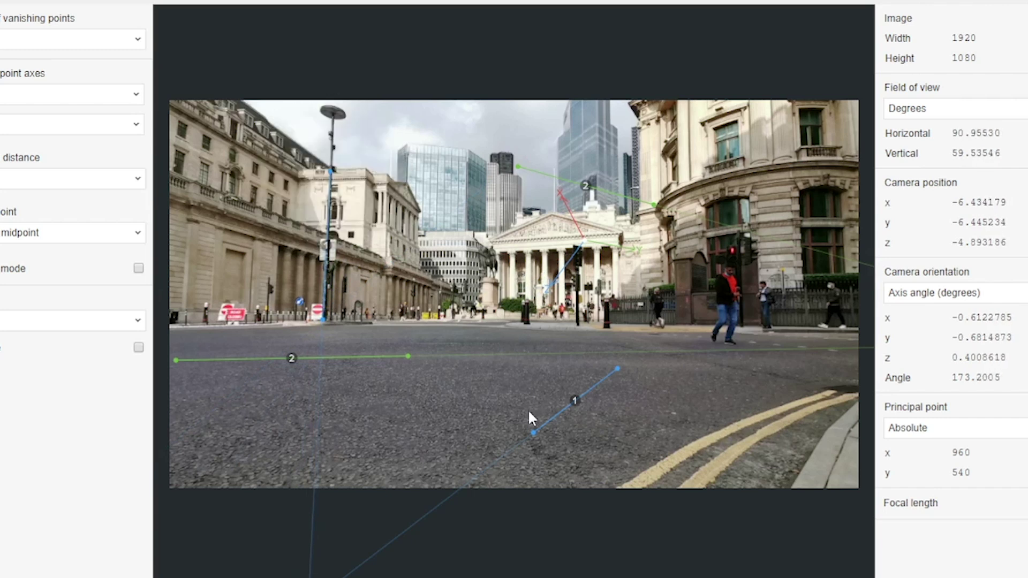
{"action": "left_click_drag", "start_coordinate": [534, 432], "coordinate": [673, 312]}
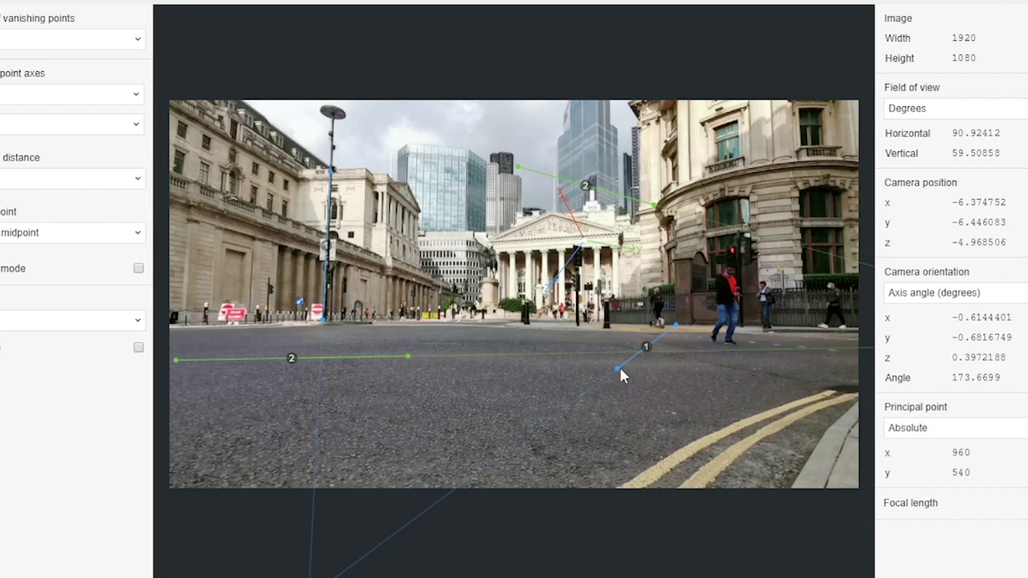
{"action": "left_click_drag", "start_coordinate": [618, 369], "coordinate": [691, 225]}
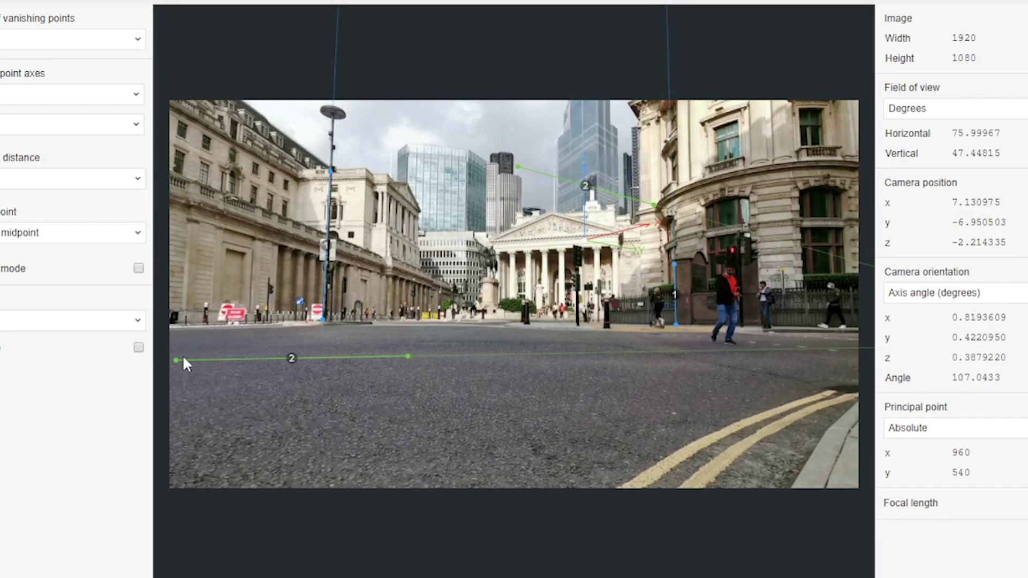
Align the two green Y-axis lines with the receding ledge of the left building and the roofline of the building beyond it
{"action": "left_click_drag", "start_coordinate": [176, 360], "coordinate": [193, 213]}
{"action": "left_click_drag", "start_coordinate": [407, 356], "coordinate": [342, 254]}
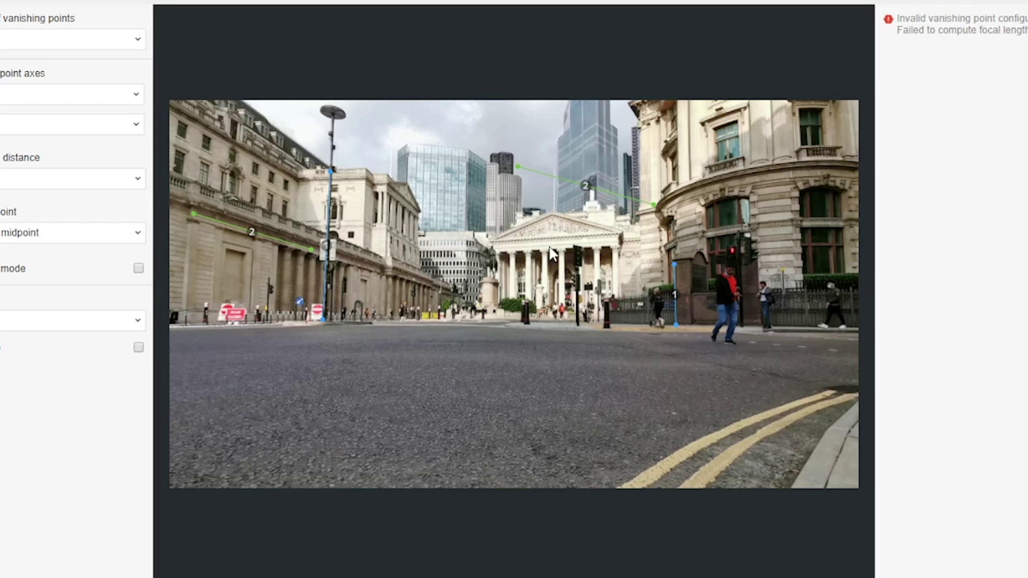
{"action": "left_click_drag", "start_coordinate": [519, 165], "coordinate": [419, 211]}
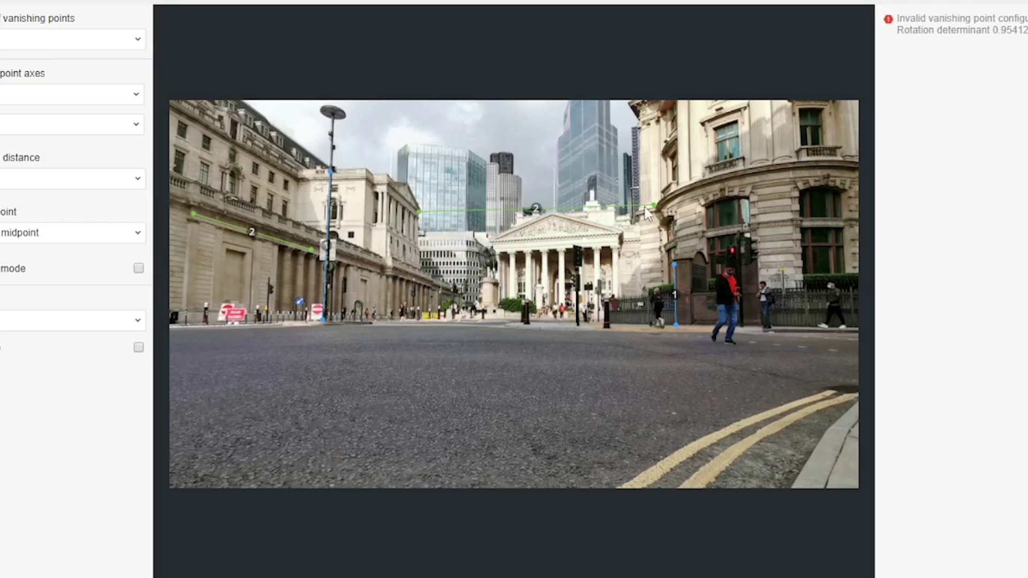
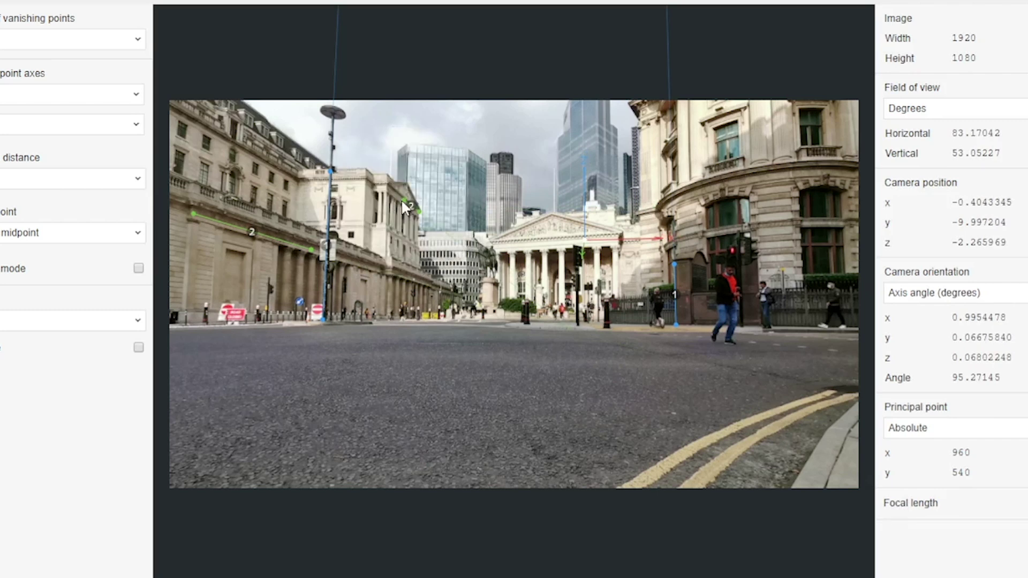
{"action": "left_click_drag", "start_coordinate": [403, 197], "coordinate": [328, 107]}
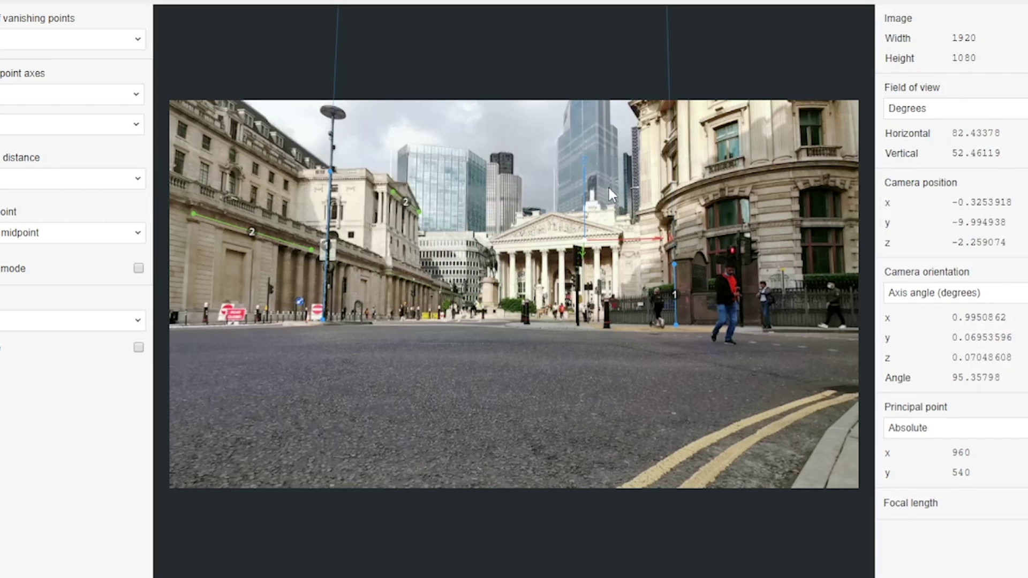
Place the coordinate origin on the road surface and display the box as the 3D guide
{"action": "mouse_move", "coordinate": [587, 261]}
{"action": "left_mouse_down"}
{"action": "mouse_move", "coordinate": [308, 401]}
{"action": "mouse_move", "coordinate": [526, 376]}
{"action": "mouse_move", "coordinate": [345, 405]}
{"action": "mouse_move", "coordinate": [689, 396]}
{"action": "mouse_move", "coordinate": [407, 399]}
{"action": "mouse_move", "coordinate": [268, 381]}
{"action": "mouse_move", "coordinate": [247, 399]}
{"action": "left_mouse_up"}
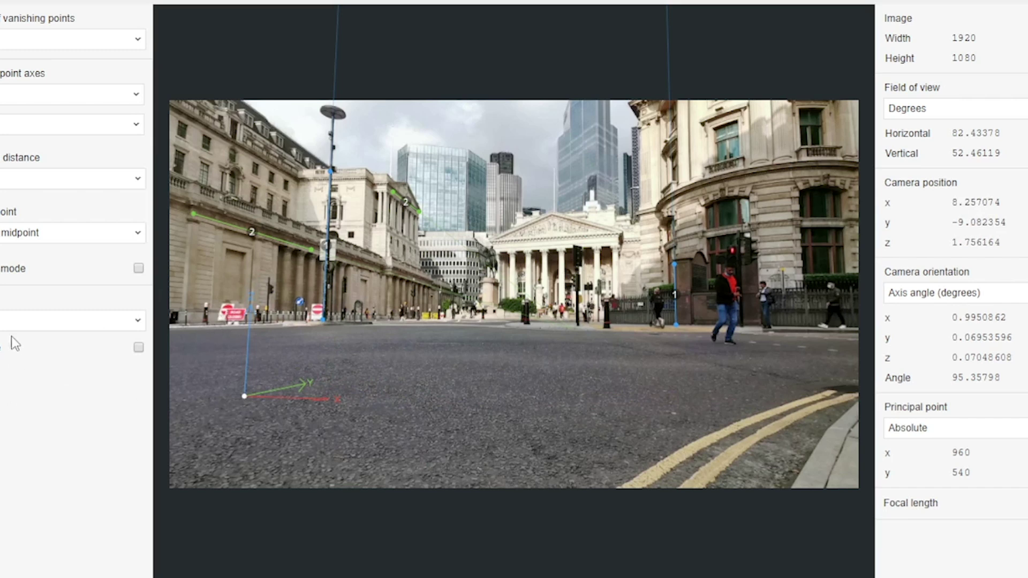
{"action": "left_click", "coordinate": [35, 320]}
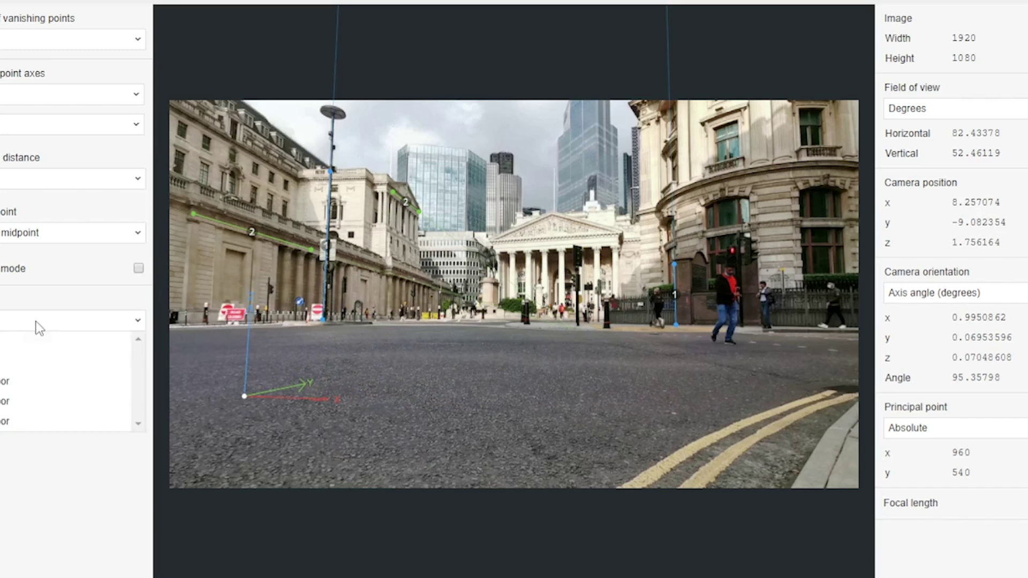
{"action": "left_click", "coordinate": [22, 361]}
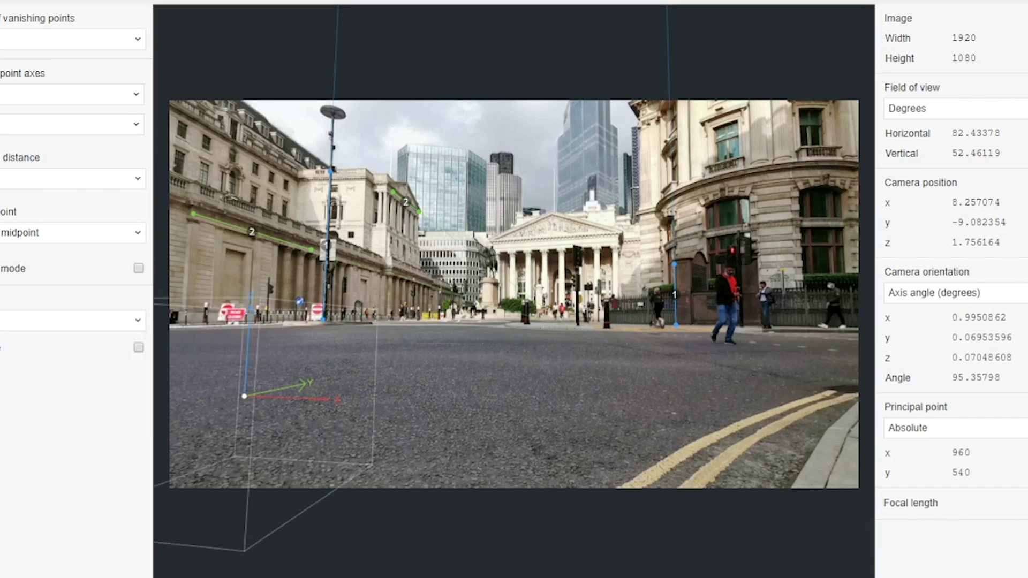
{"action": "mouse_move", "coordinate": [243, 397]}
{"action": "left_mouse_down"}
{"action": "mouse_move", "coordinate": [380, 373]}
{"action": "mouse_move", "coordinate": [425, 349]}
{"action": "mouse_move", "coordinate": [333, 352]}
{"action": "mouse_move", "coordinate": [379, 348]}
{"action": "left_mouse_up"}
Try the vertical YZ and XZ grid guides, choose the horizontal XY grid floor, and reposition the origin on the road
{"action": "left_click", "coordinate": [54, 325]}
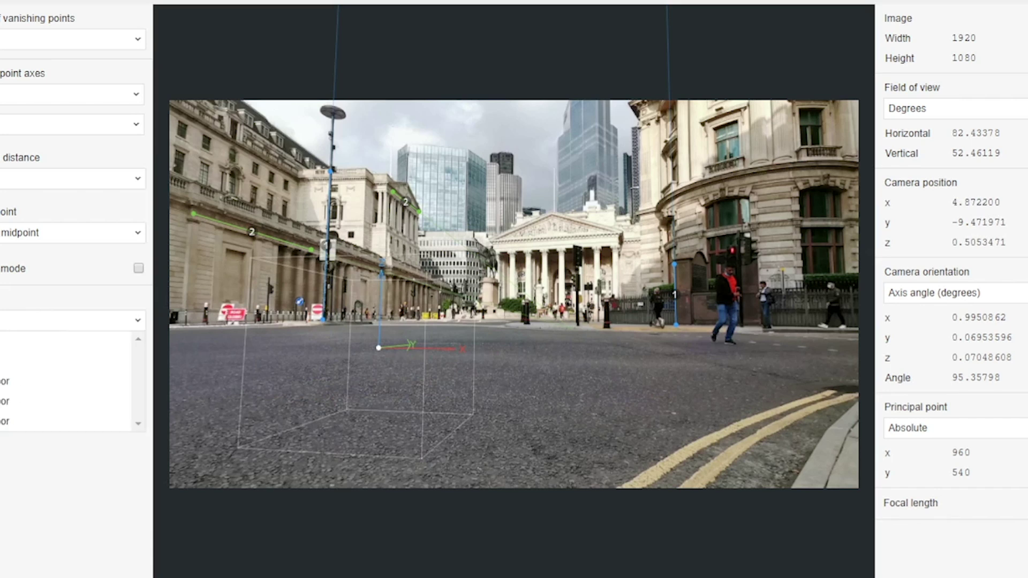
{"action": "left_click", "coordinate": [3, 383]}
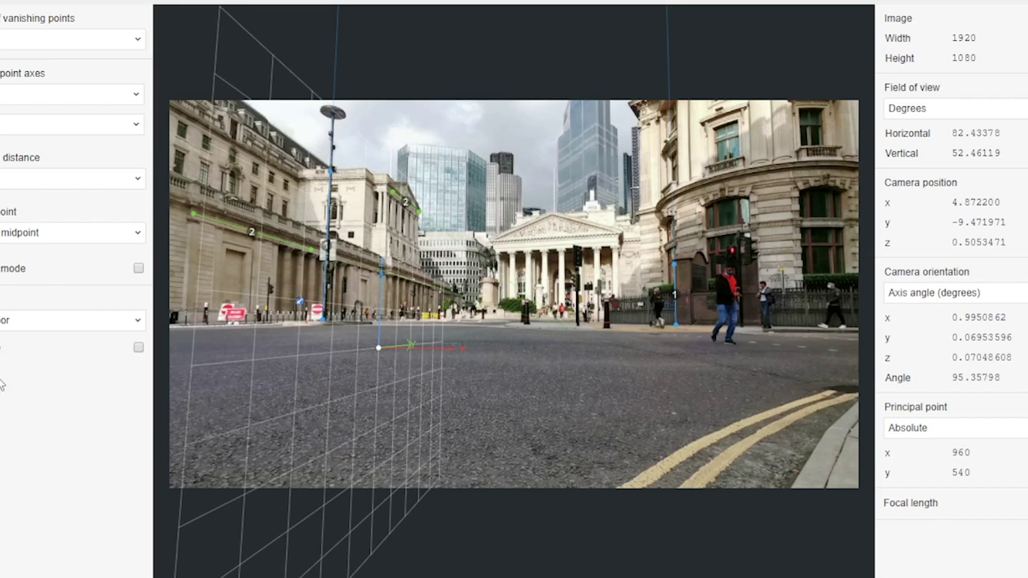
{"action": "left_click", "coordinate": [2, 320]}
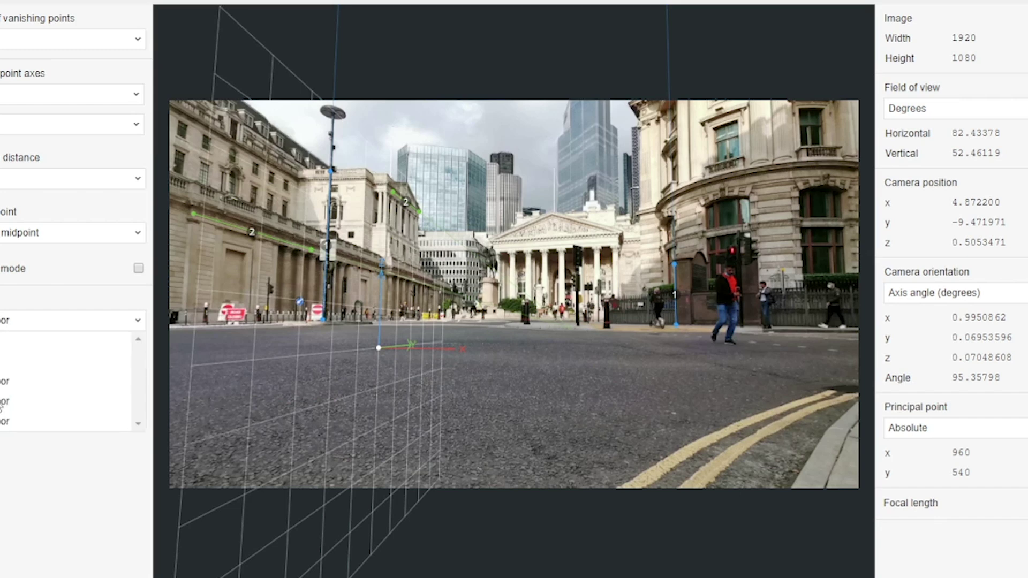
{"action": "left_click", "coordinate": [3, 402]}
{"action": "left_click", "coordinate": [3, 324]}
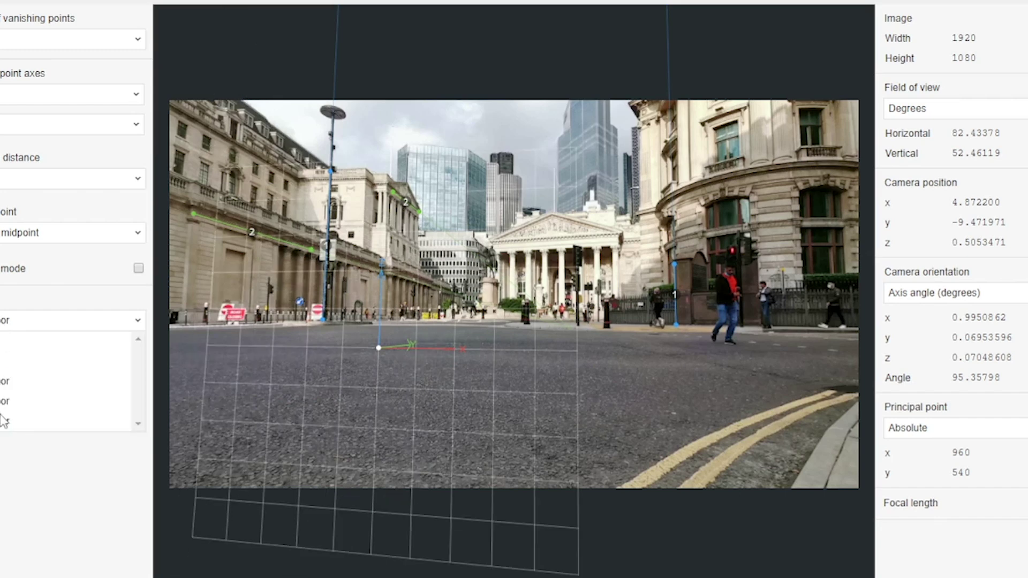
{"action": "left_click", "coordinate": [3, 422]}
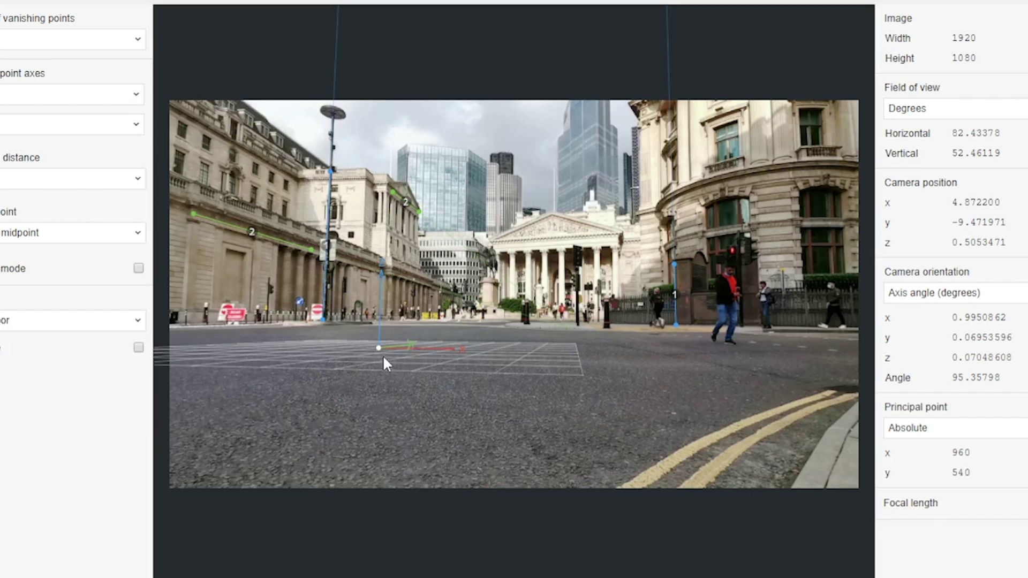
{"action": "left_click_drag", "start_coordinate": [379, 348], "coordinate": [473, 369]}
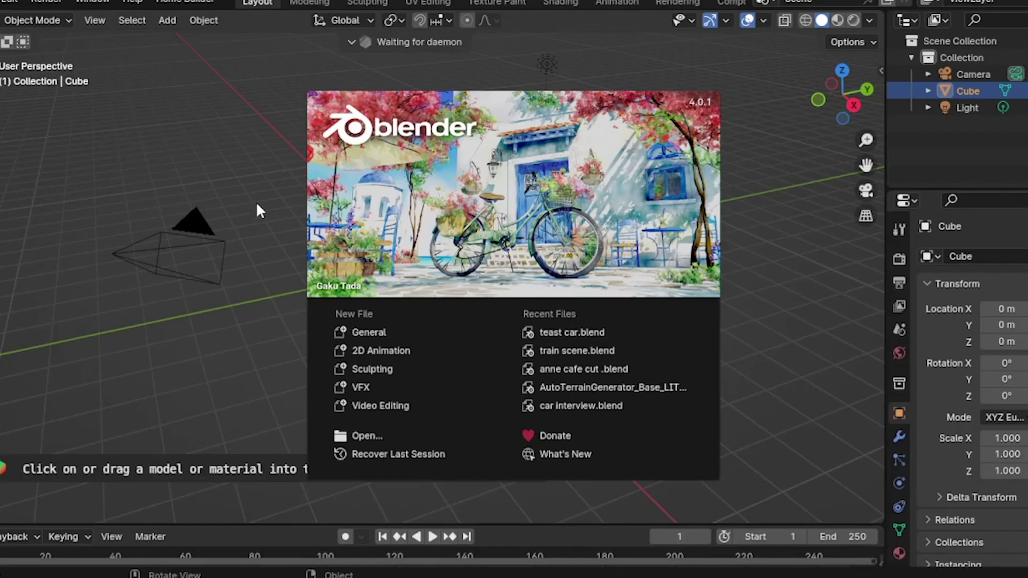
Switch to Blender, dismiss the splash screen and delete the default camera, cube and light
{"action": "left_click", "coordinate": [203, 110]}
{"action": "middle_click_drag", "start_coordinate": [239, 139], "coordinate": [466, 279]}
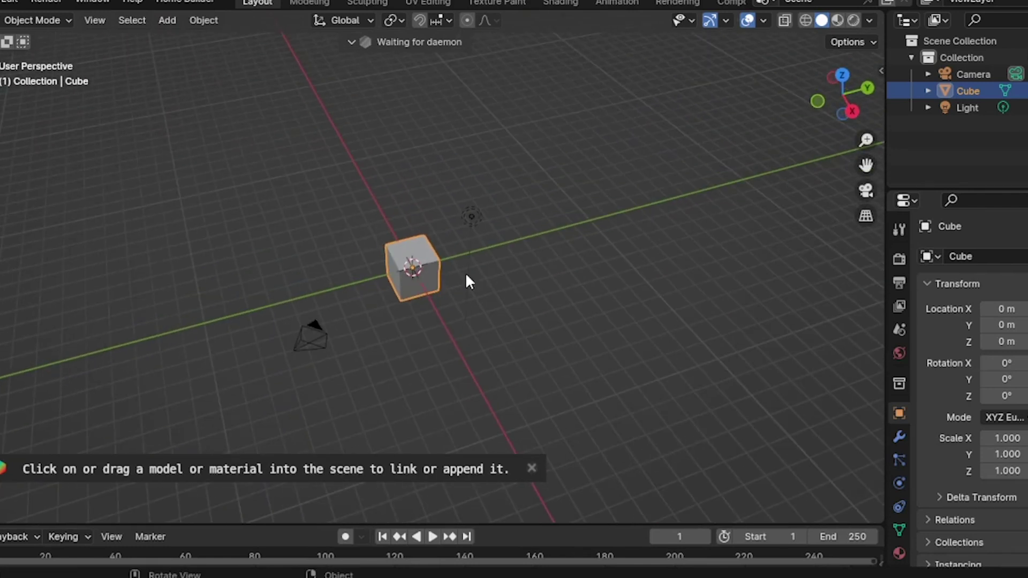
{"action": "key", "text": "a"}
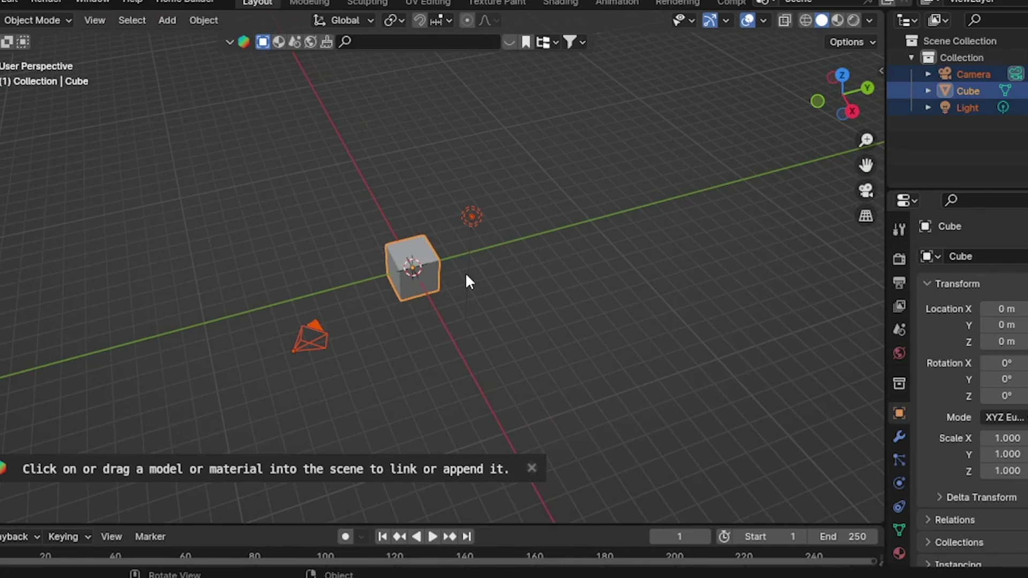
{"action": "key", "text": "Delete"}
Start an fSpy (.fspy) import and browse to Local Disk (E:) for the project file
{"action": "left_click", "coordinate": [8, 3]}
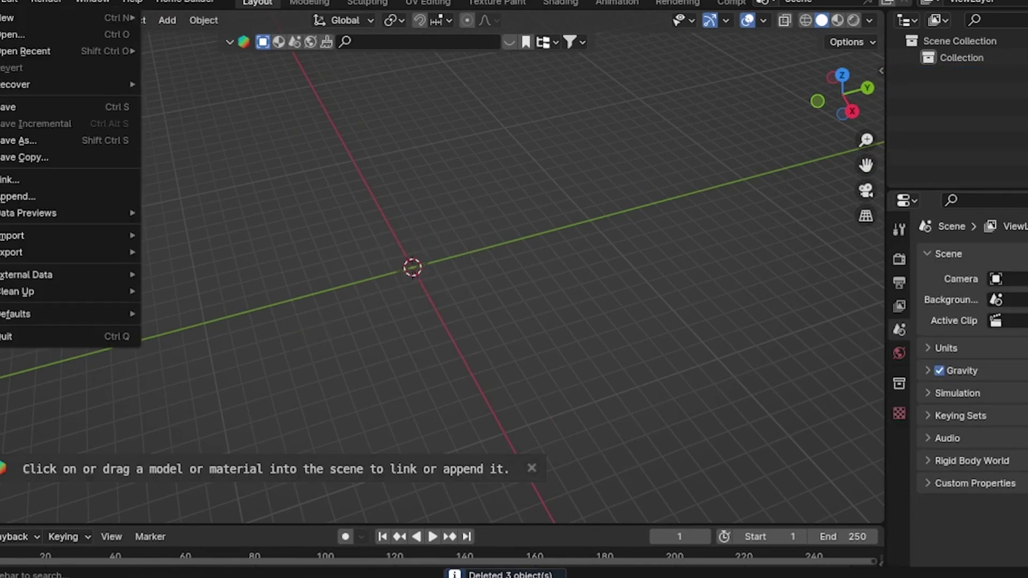
{"action": "mouse_move", "coordinate": [57, 235]}
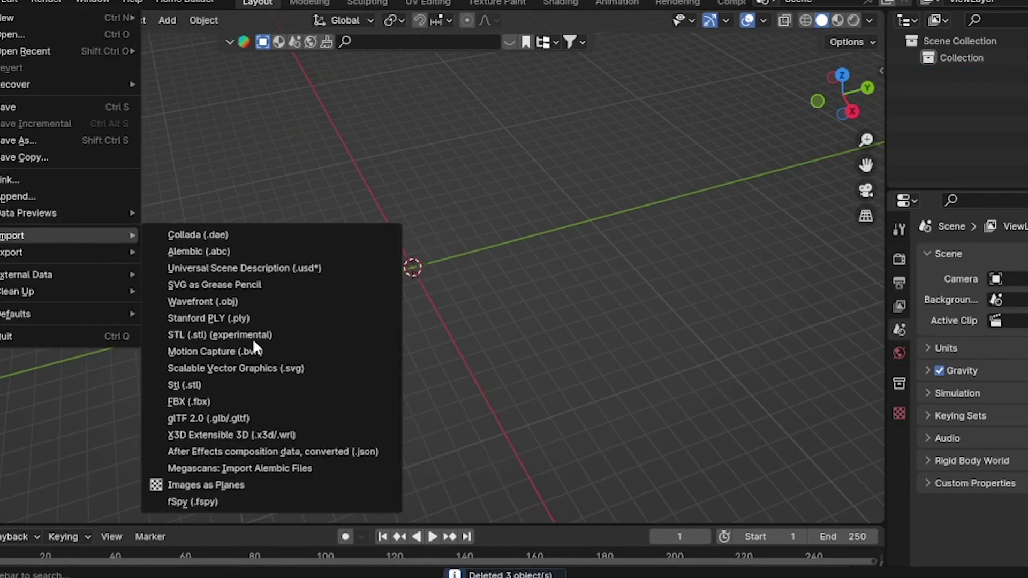
{"action": "left_click", "coordinate": [182, 502]}
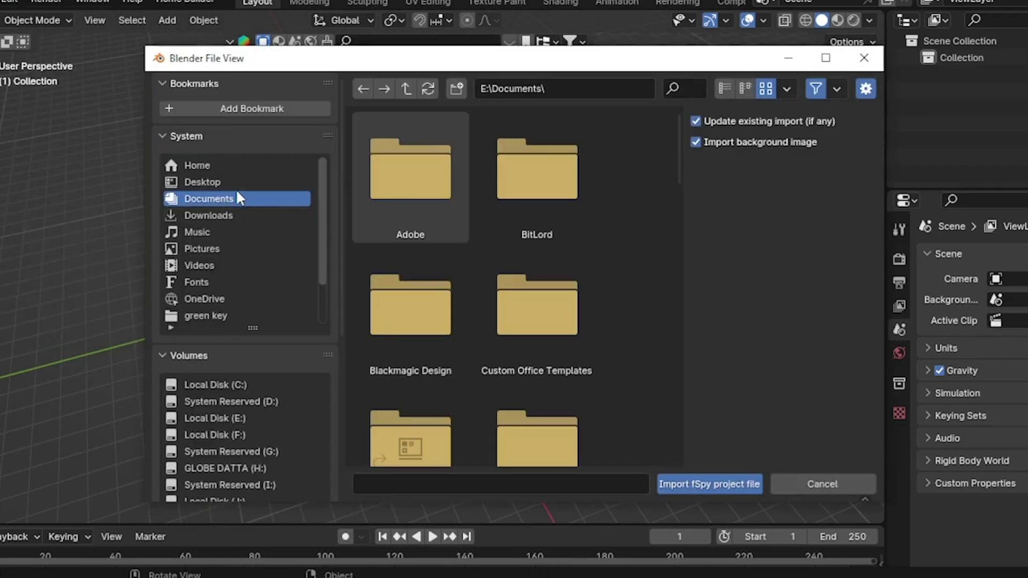
{"action": "scroll", "coordinate": [650, 262], "scroll_direction": "down", "scroll_amount": 3}
{"action": "scroll", "coordinate": [651, 263], "scroll_direction": "down", "scroll_amount": 20}
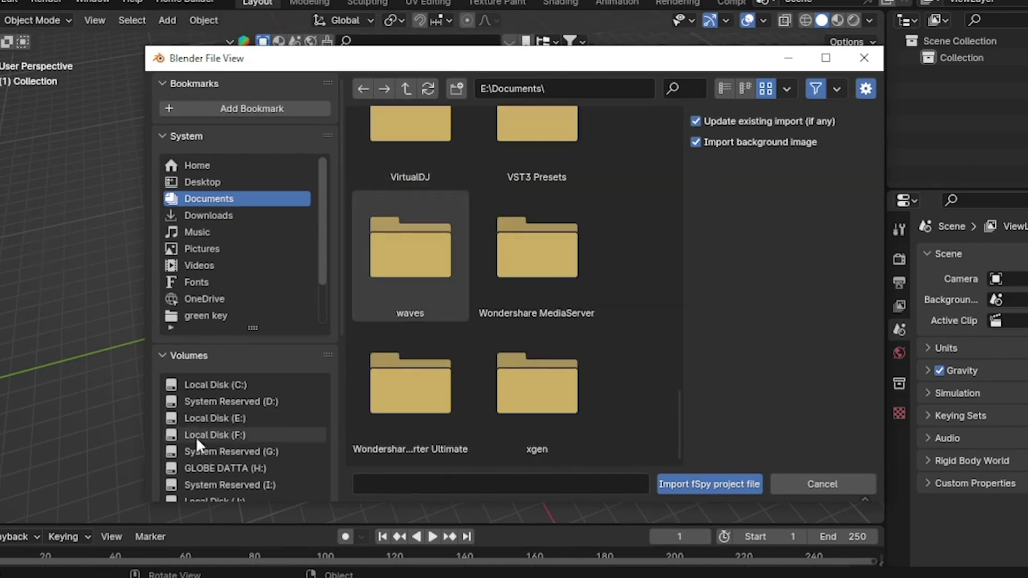
{"action": "left_click", "coordinate": [234, 421]}
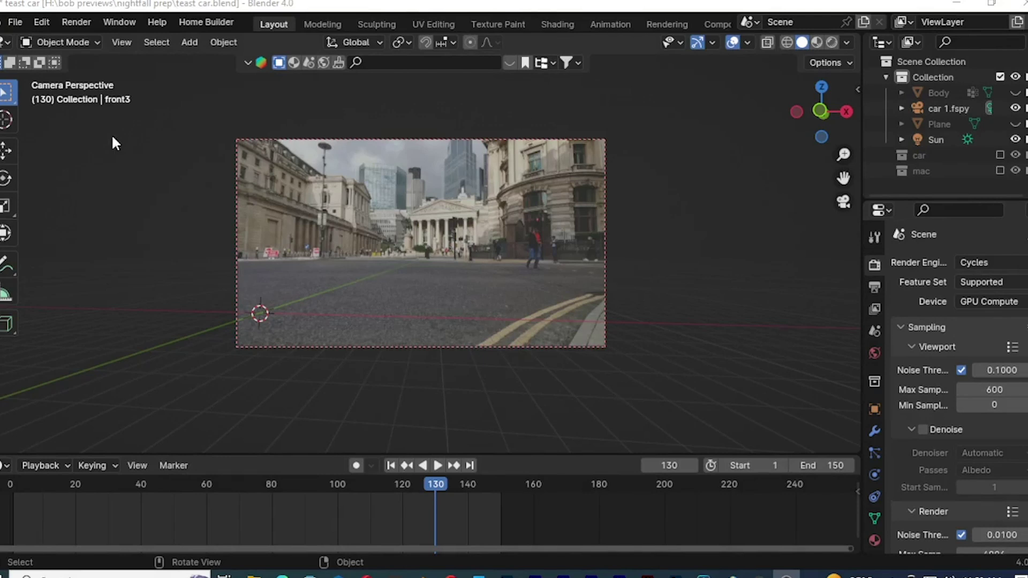
Examine the imported fSpy camera from outside its view in the teast car scene, and return to the camera view
{"action": "left_click", "coordinate": [16, 21]}
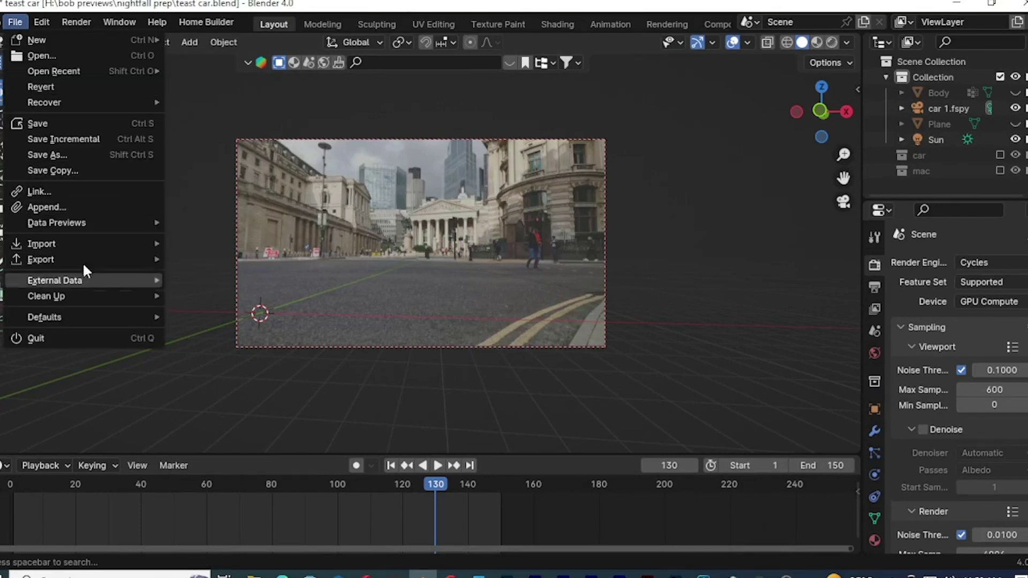
{"action": "mouse_move", "coordinate": [83, 242]}
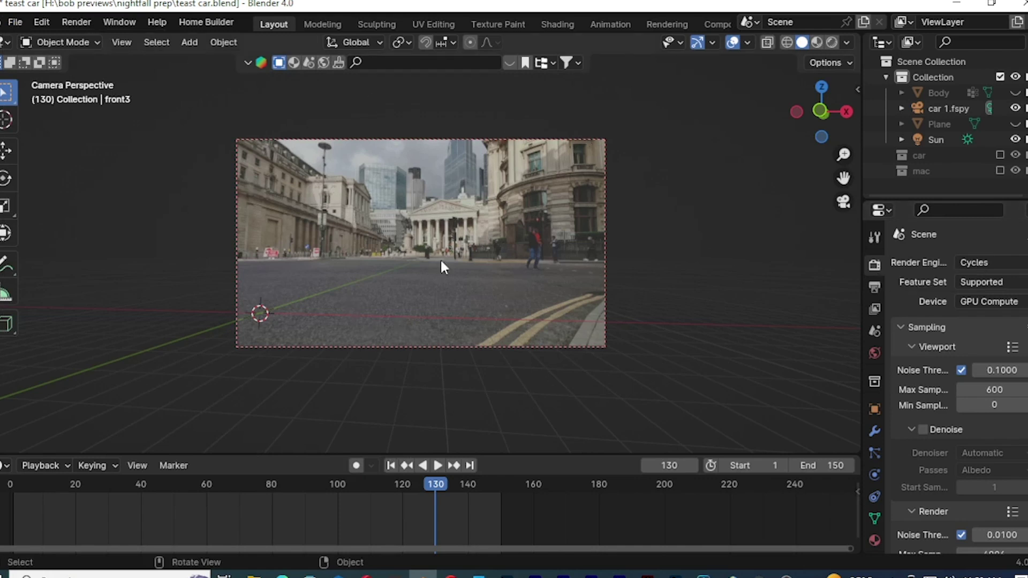
{"action": "scroll", "coordinate": [509, 219], "scroll_direction": "up", "scroll_amount": 2}
{"action": "scroll", "coordinate": [509, 214], "scroll_direction": "down", "scroll_amount": 1}
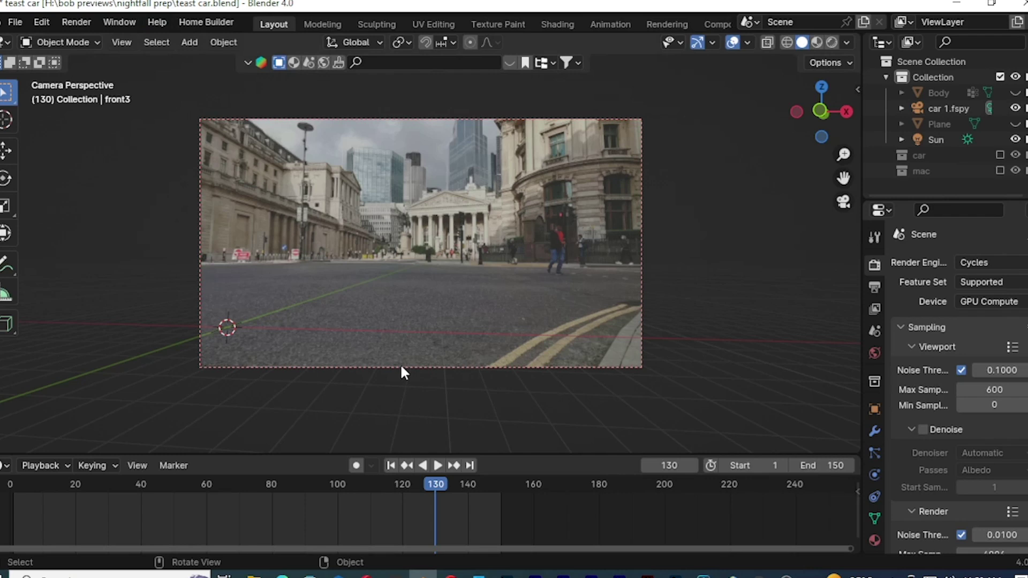
{"action": "middle_click_drag", "start_coordinate": [698, 206], "coordinate": [496, 303]}
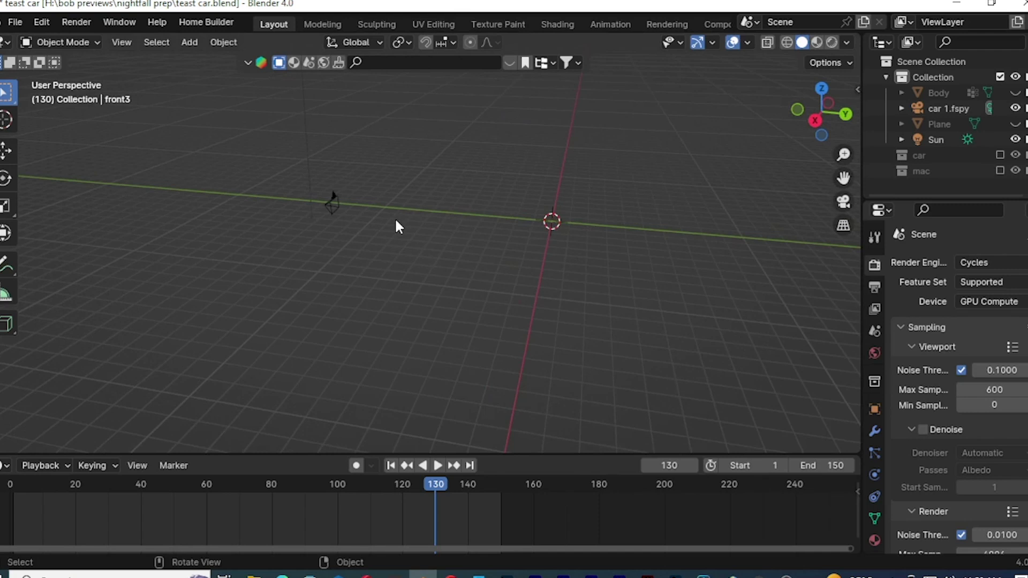
{"action": "key", "text": "KP_0"}
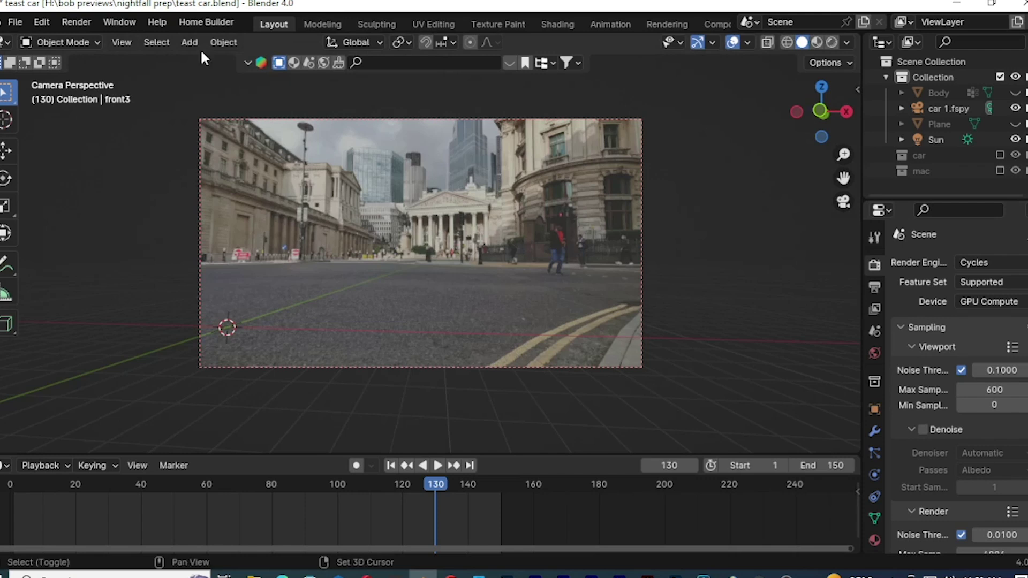
Add a mesh plane at the 3D cursor on the road
{"action": "key", "text": "shift+a"}
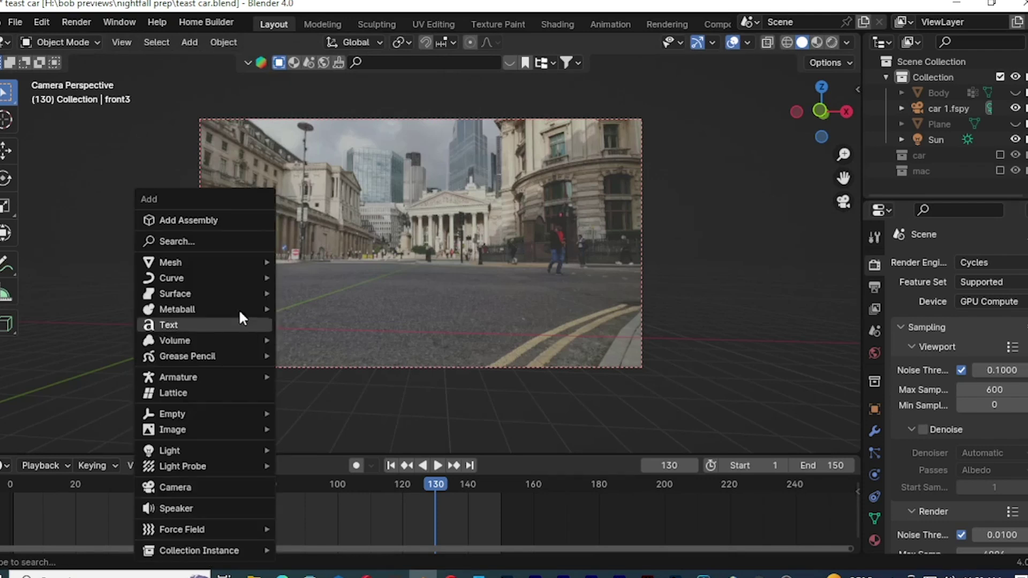
{"action": "mouse_move", "coordinate": [182, 262]}
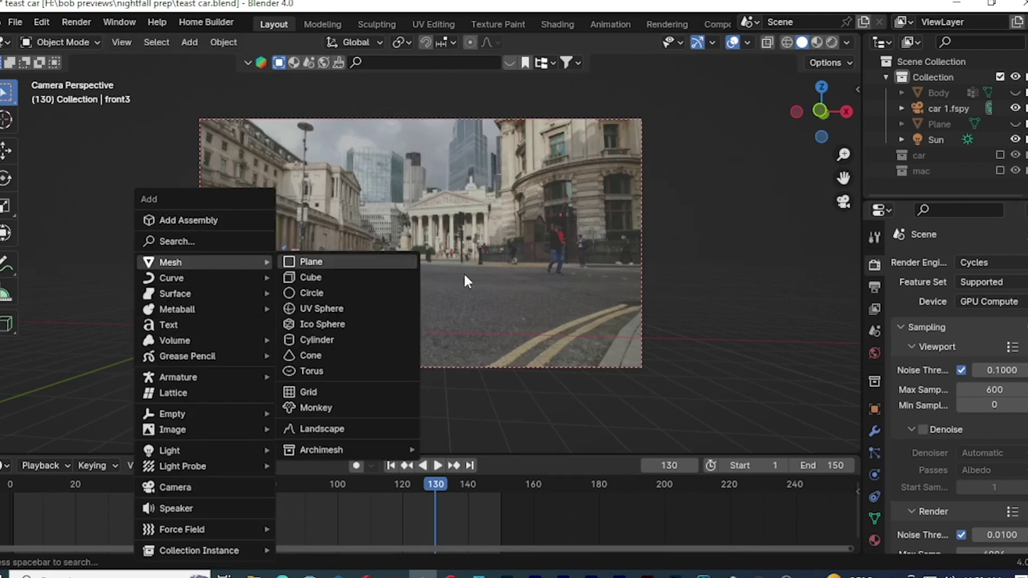
{"action": "left_click", "coordinate": [327, 261]}
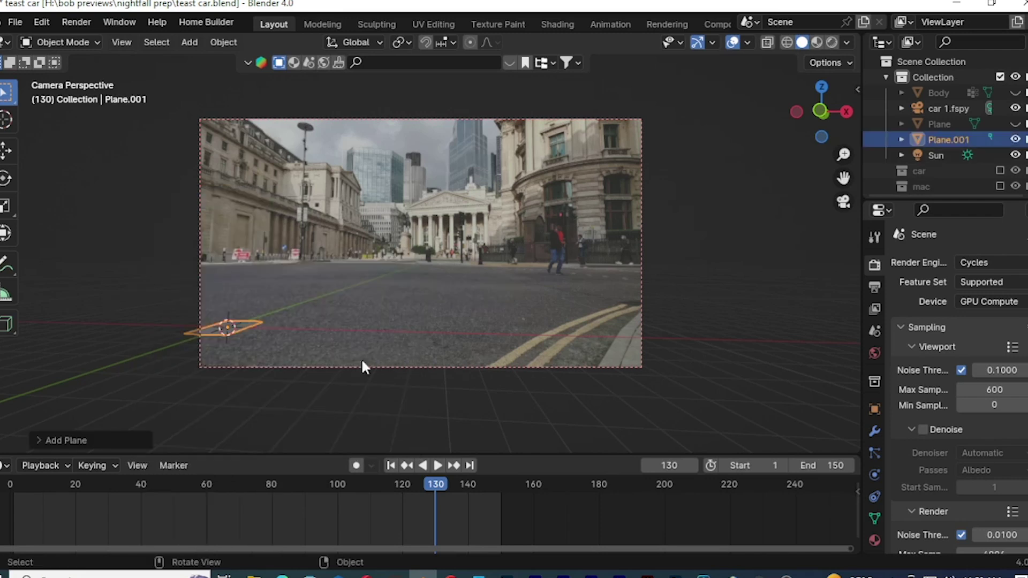
Delete the newly added small plane and unhide the existing large ground plane in the collection
{"action": "key", "text": "s"}
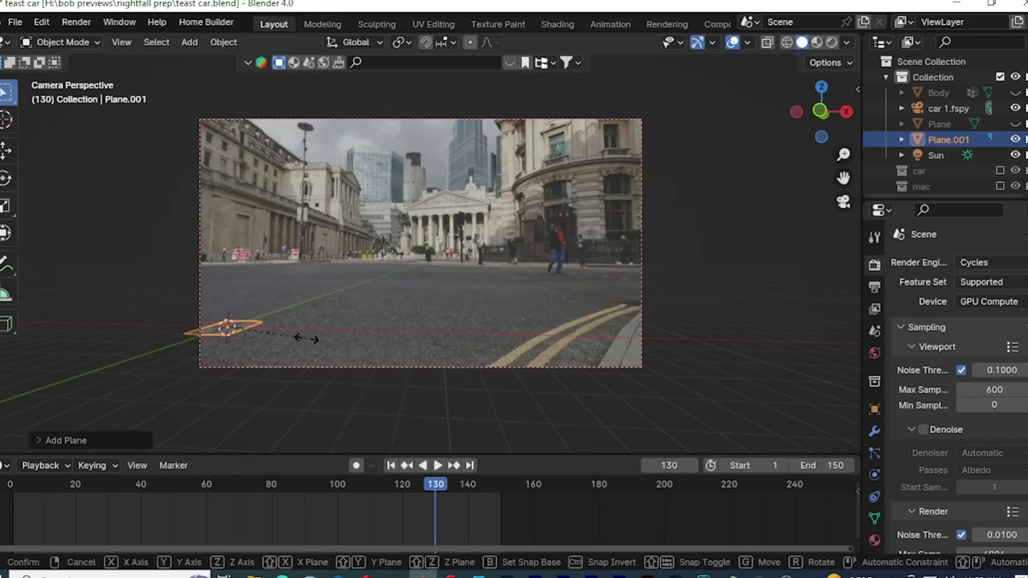
{"action": "key", "text": "Escape"}
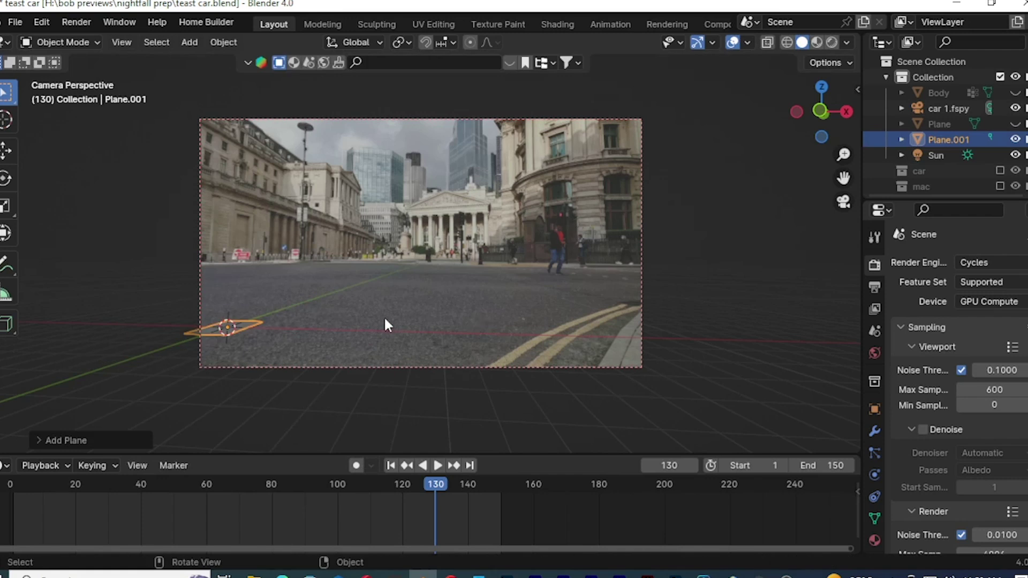
{"action": "key", "text": "Delete"}
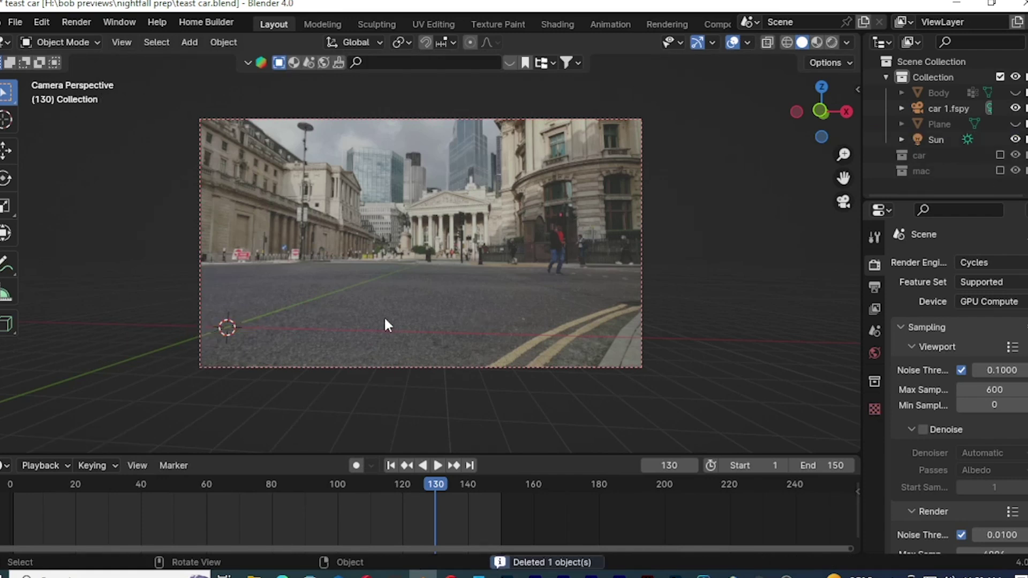
{"action": "left_click", "coordinate": [1015, 123]}
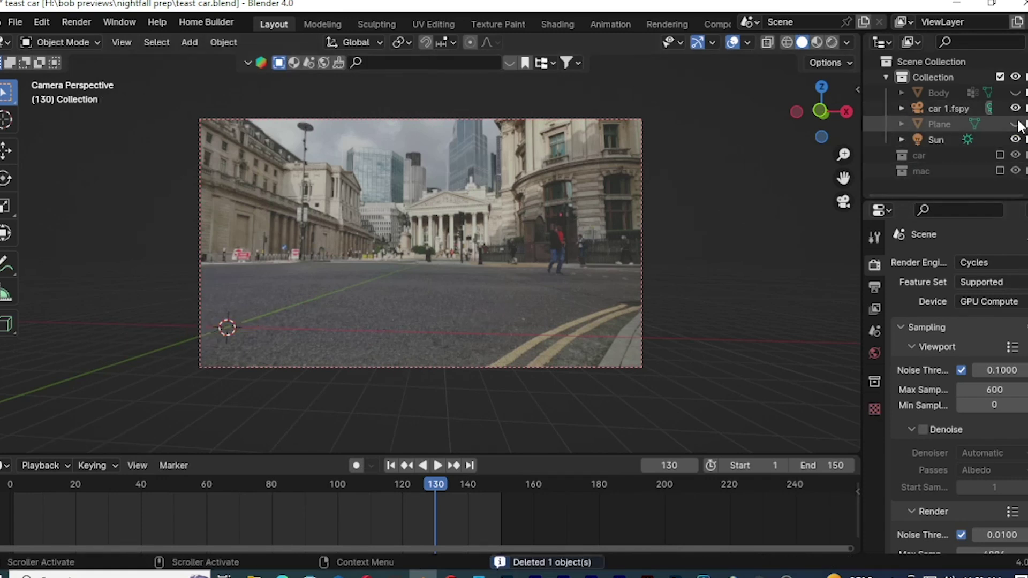
{"action": "scroll", "coordinate": [677, 249], "scroll_direction": "down", "scroll_amount": 4}
{"action": "scroll", "coordinate": [676, 246], "scroll_direction": "up", "scroll_amount": 4}
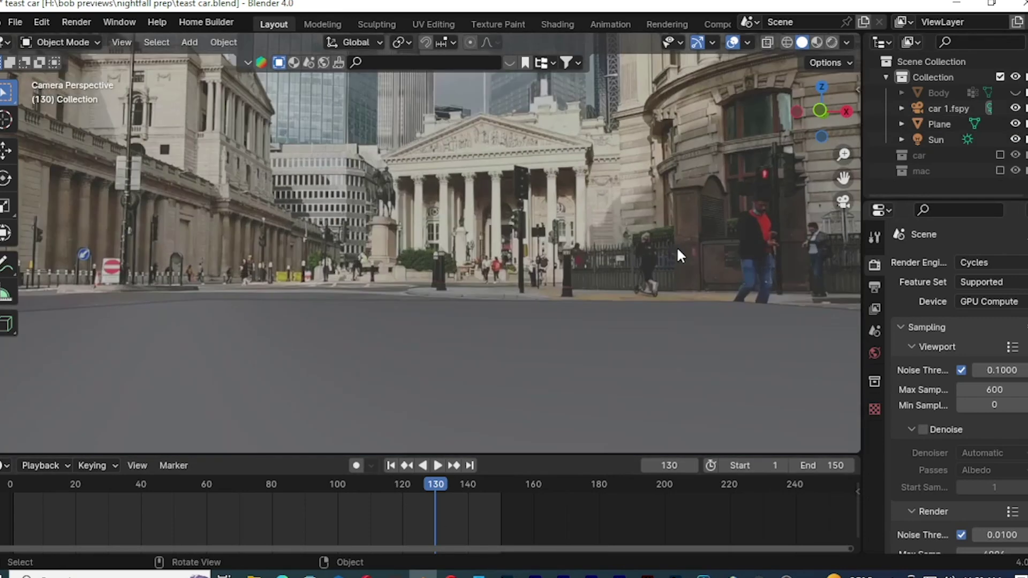
Select the ground plane and review its object visibility settings, focusing on the Shadow Catcher mask option
{"action": "left_click", "coordinate": [390, 326]}
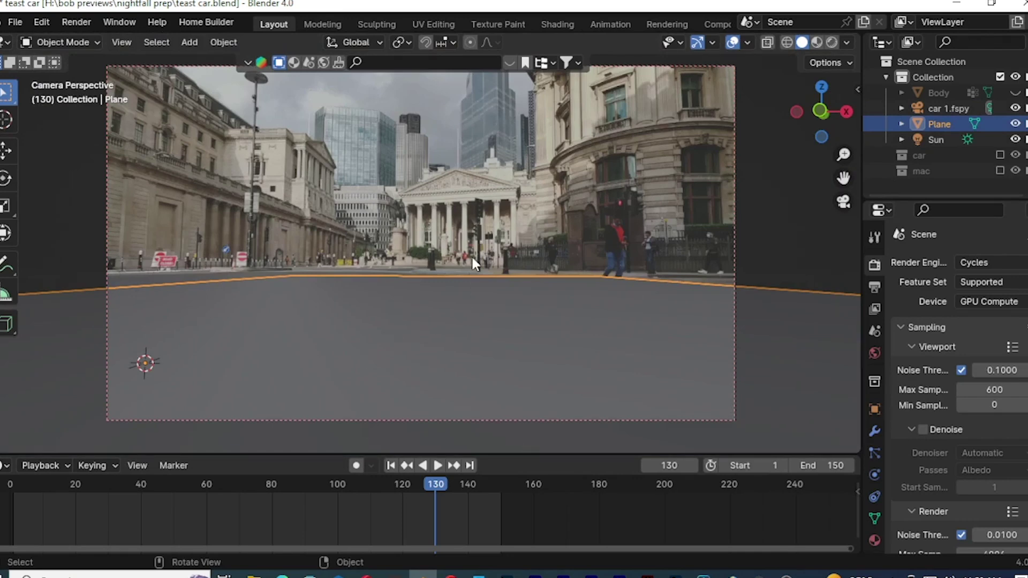
{"action": "scroll", "coordinate": [471, 255], "scroll_direction": "down", "scroll_amount": 2}
{"action": "scroll", "coordinate": [471, 255], "scroll_direction": "up", "scroll_amount": 2}
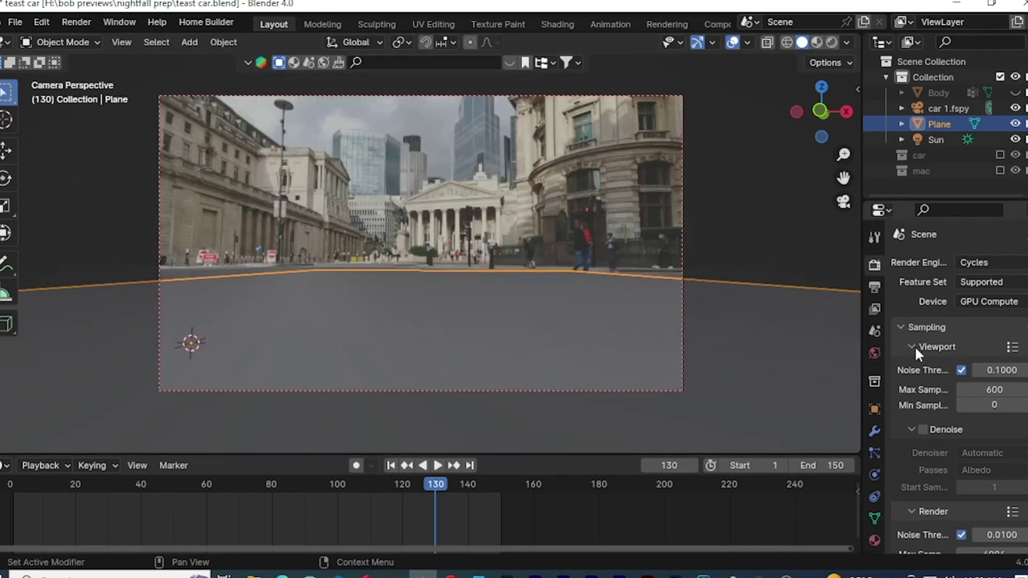
{"action": "left_click", "coordinate": [872, 412]}
{"action": "scroll", "coordinate": [935, 428], "scroll_direction": "down", "scroll_amount": 3}
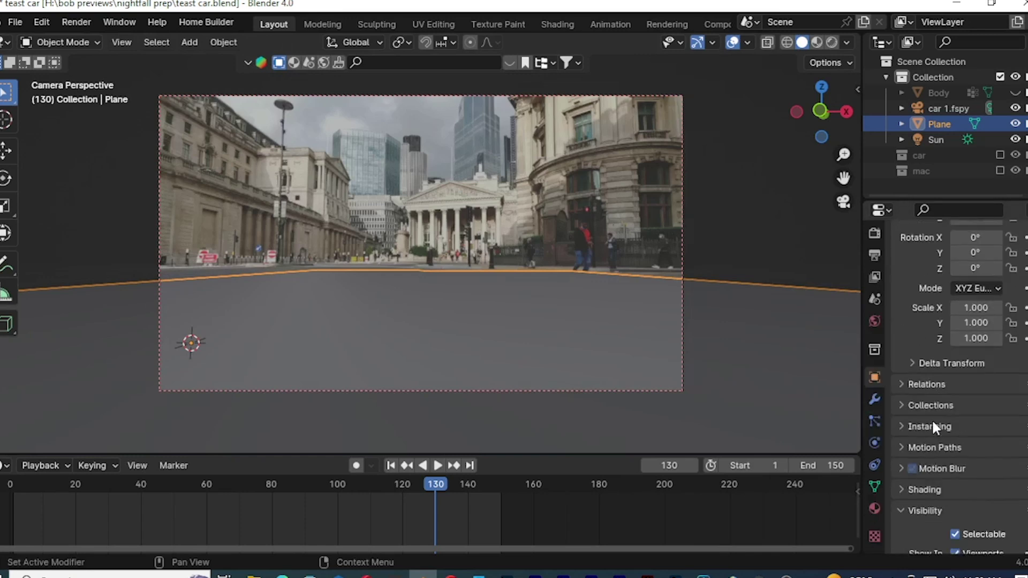
{"action": "scroll", "coordinate": [933, 422], "scroll_direction": "down", "scroll_amount": 2}
{"action": "scroll", "coordinate": [933, 423], "scroll_direction": "down", "scroll_amount": 8}
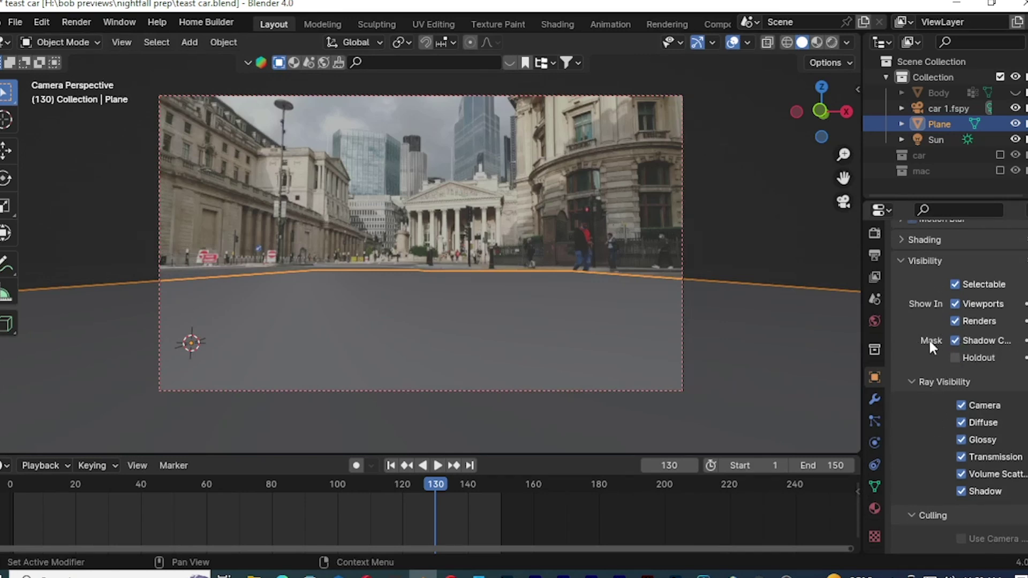
{"action": "left_click", "coordinate": [955, 338]}
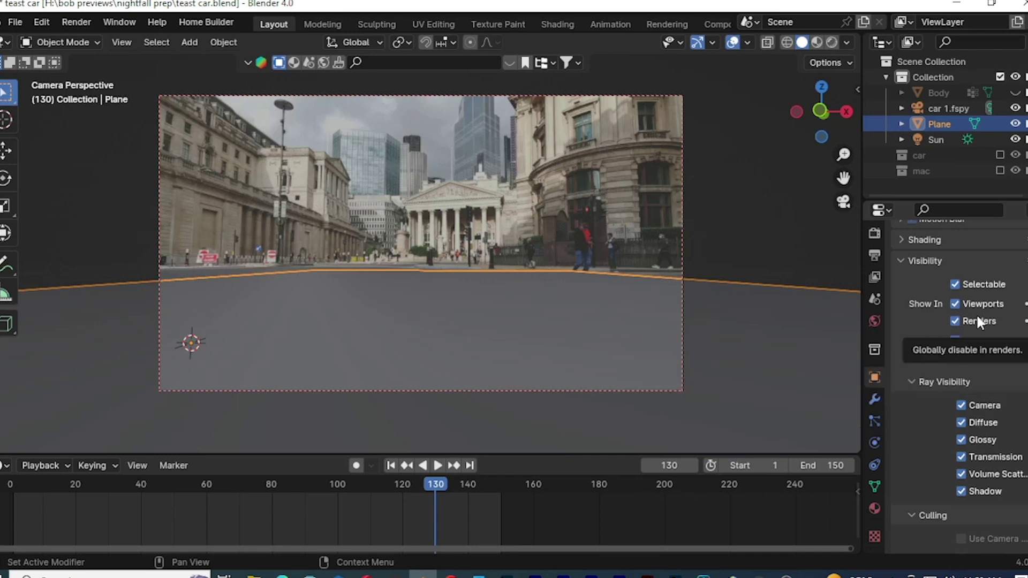
{"action": "scroll", "coordinate": [976, 318], "scroll_direction": "up", "scroll_amount": 4}
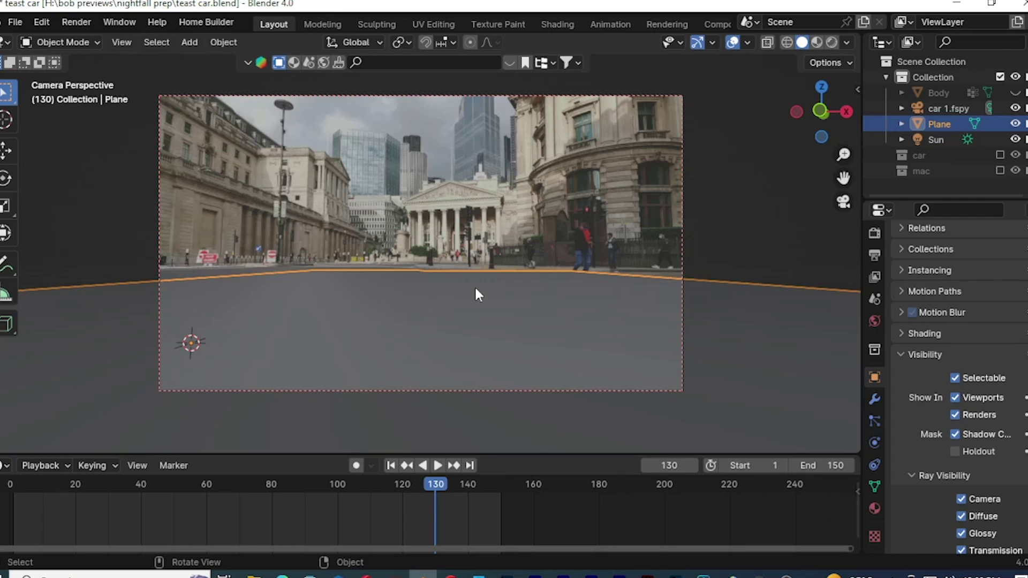
Unhide the hidden car model in the scene and clear the selection
{"action": "left_click", "coordinate": [719, 217]}
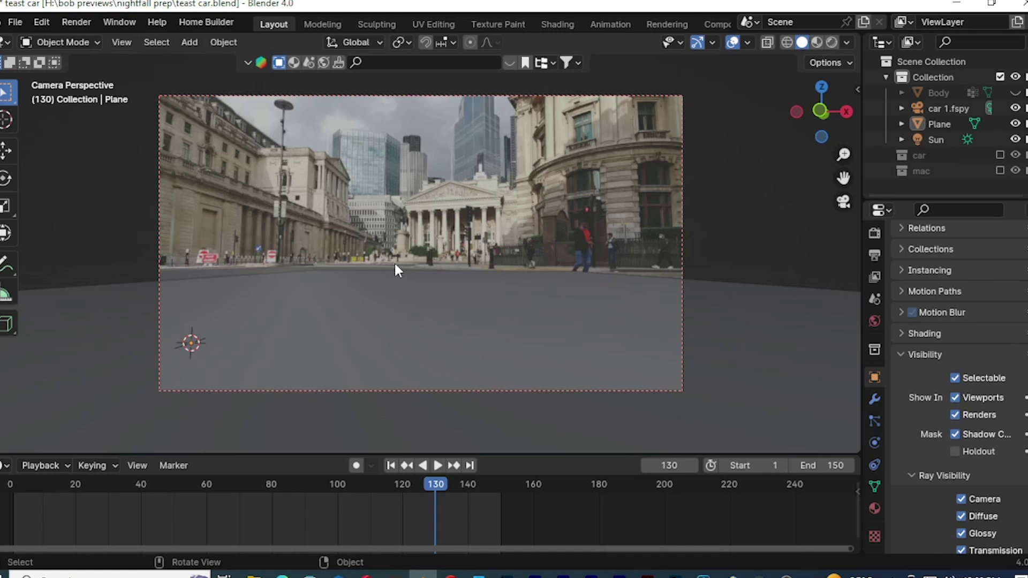
{"action": "key", "text": "alt+h"}
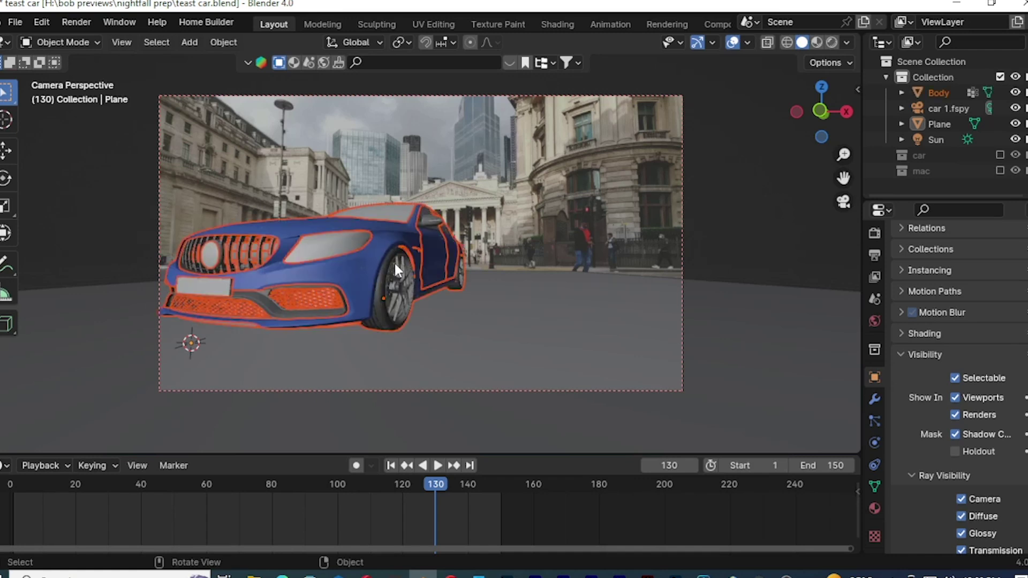
{"action": "left_click", "coordinate": [738, 198]}
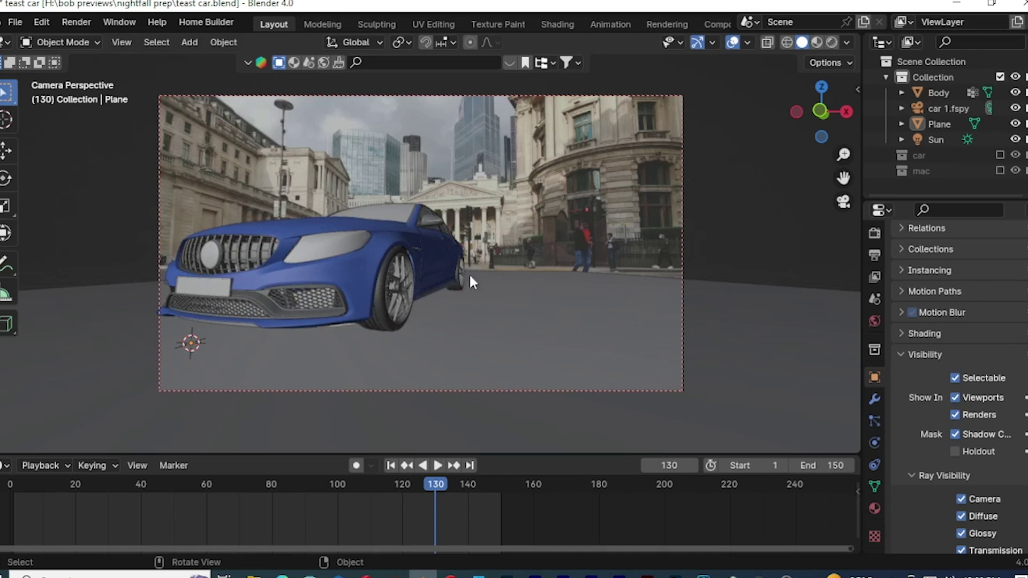
Try to scale the car's Body object and move it along the global Y and X axes
{"action": "left_click", "coordinate": [438, 270]}
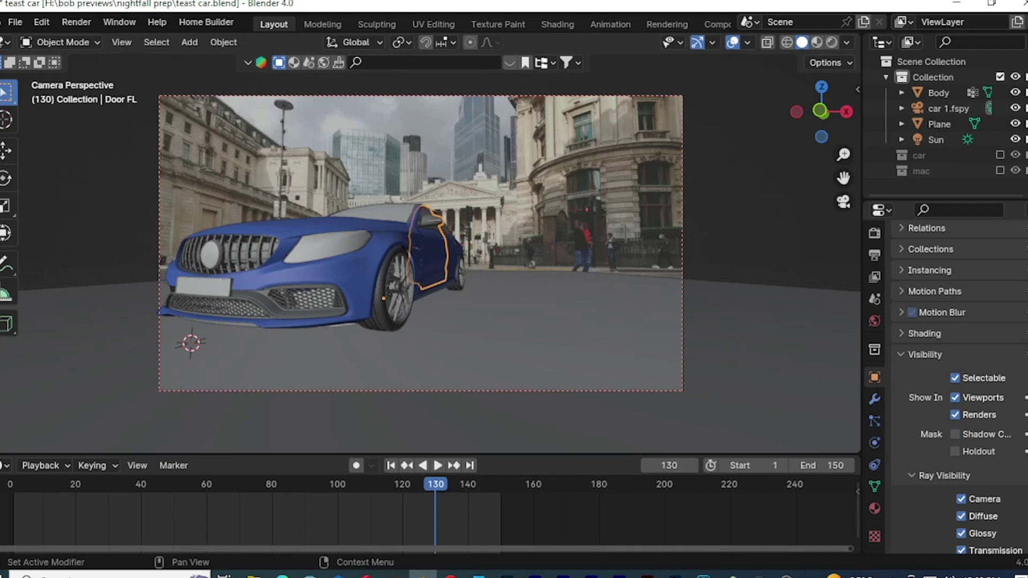
{"action": "left_click", "coordinate": [431, 311]}
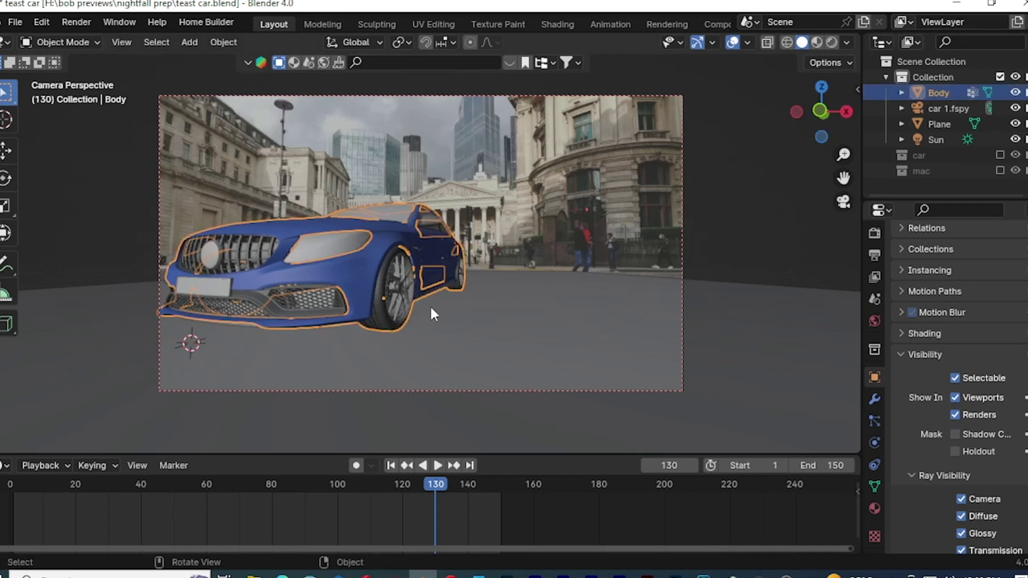
{"action": "key", "text": "s"}
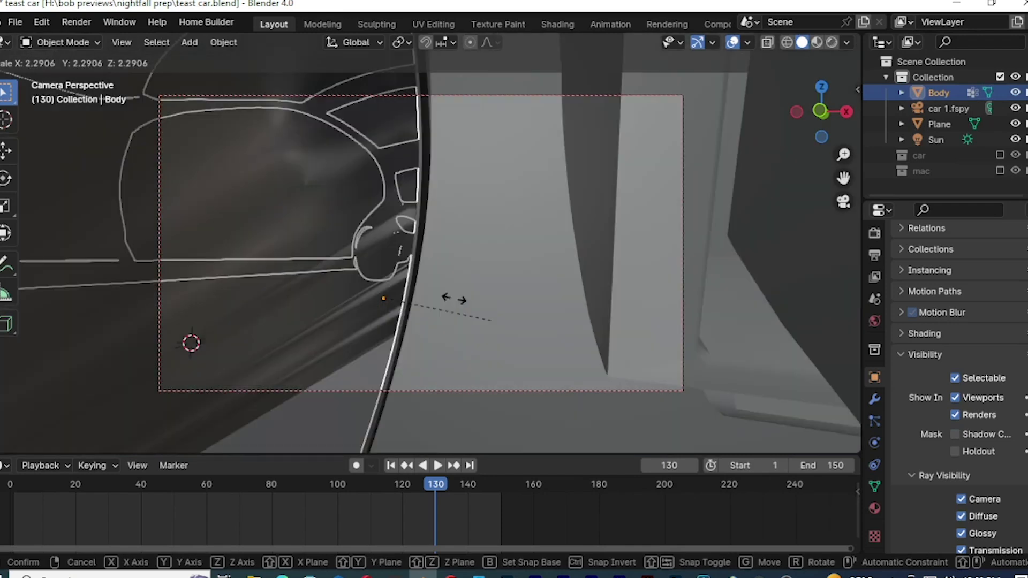
{"action": "right_click", "coordinate": [495, 321]}
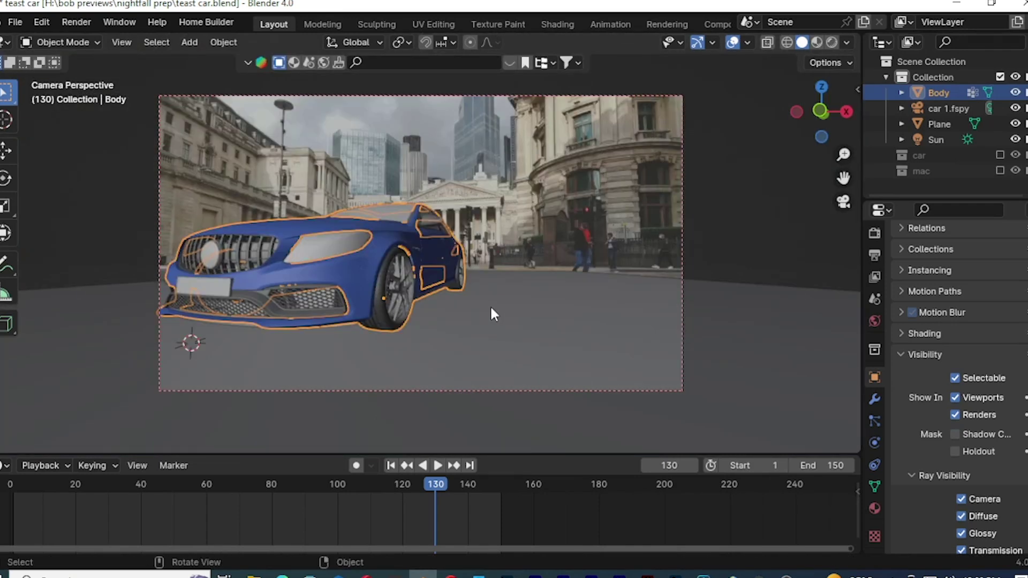
{"action": "key", "text": "g"}
{"action": "key", "text": "y"}
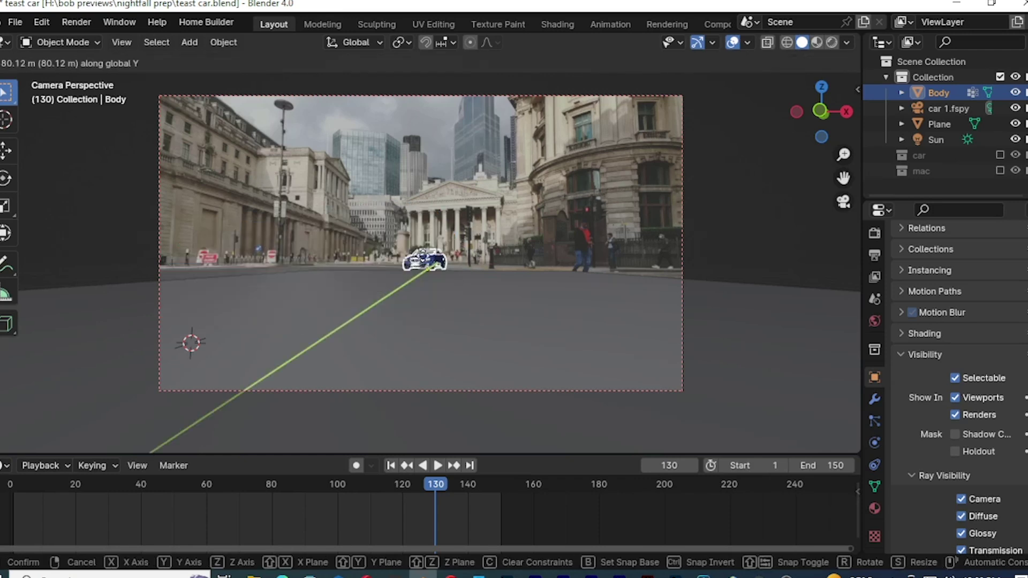
{"action": "key", "text": "x"}
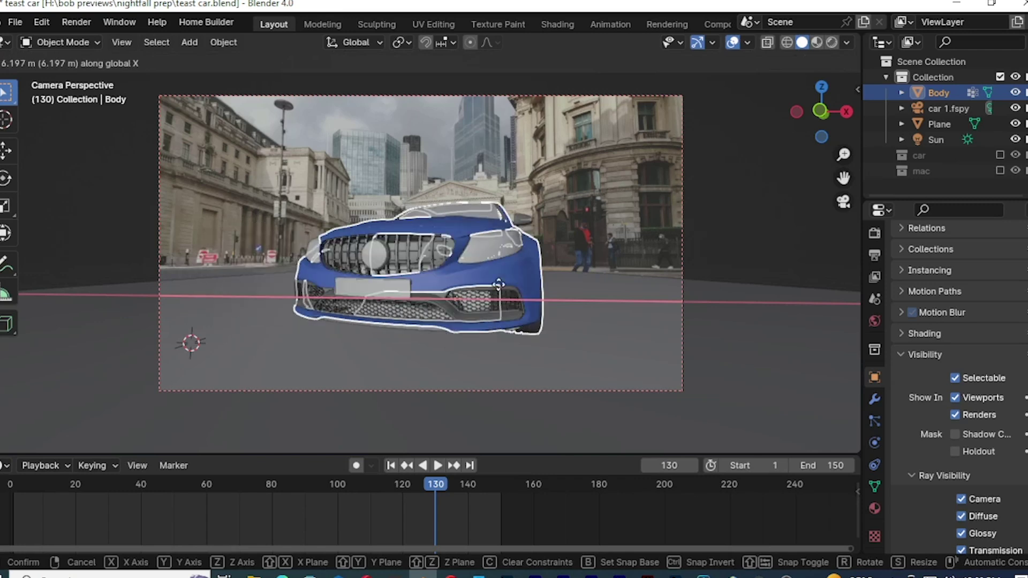
{"action": "key", "text": "Escape"}
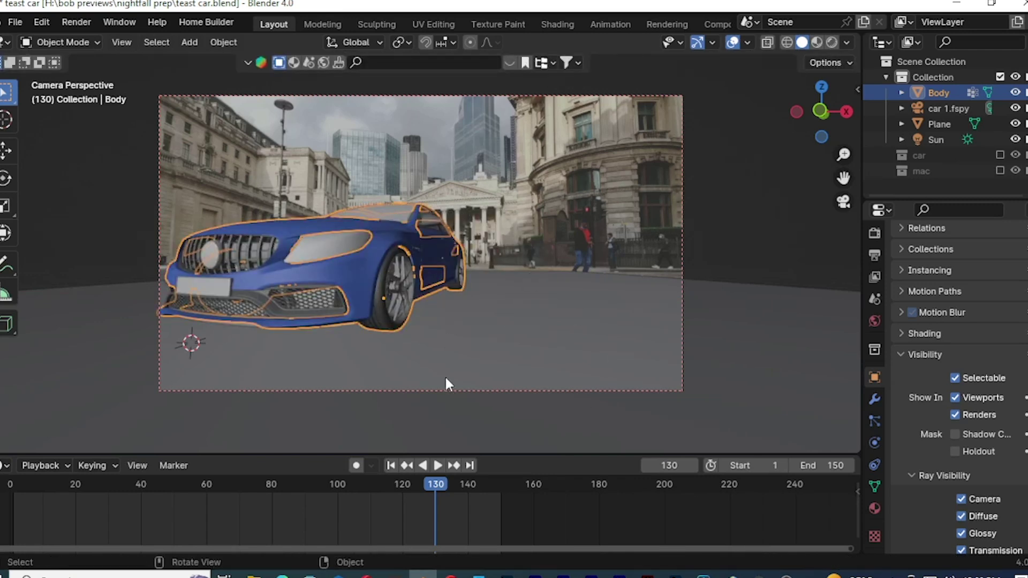
Deselect the car and preview the scene in Material Preview and Rendered viewport shading
{"action": "left_click", "coordinate": [787, 202]}
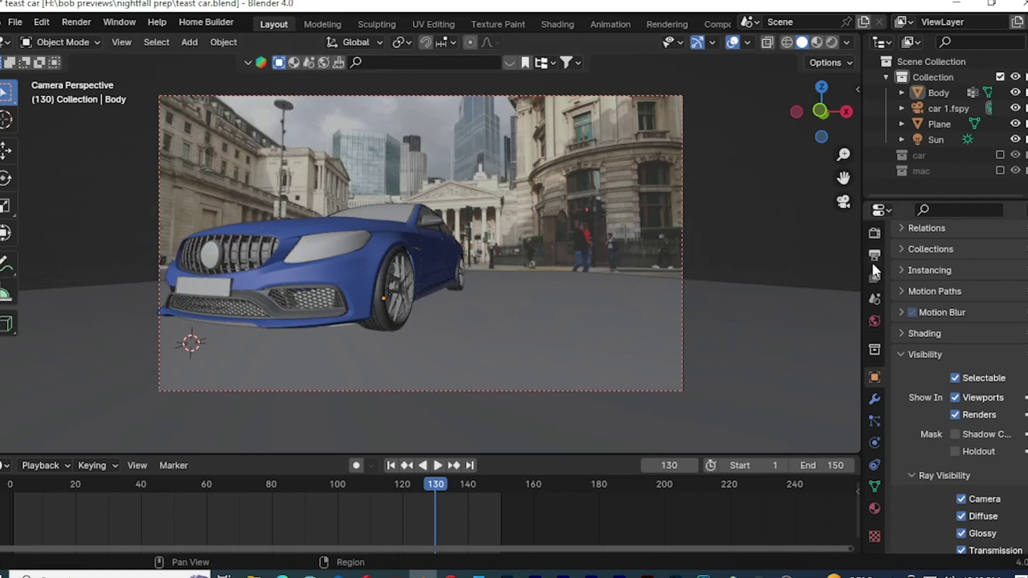
{"action": "left_click", "coordinate": [817, 42]}
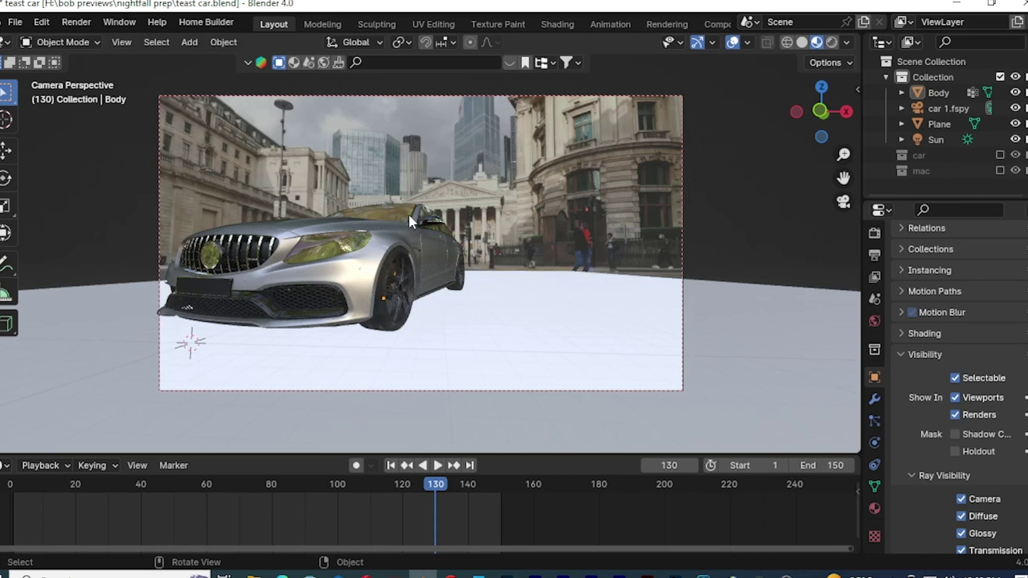
{"action": "left_click", "coordinate": [832, 40]}
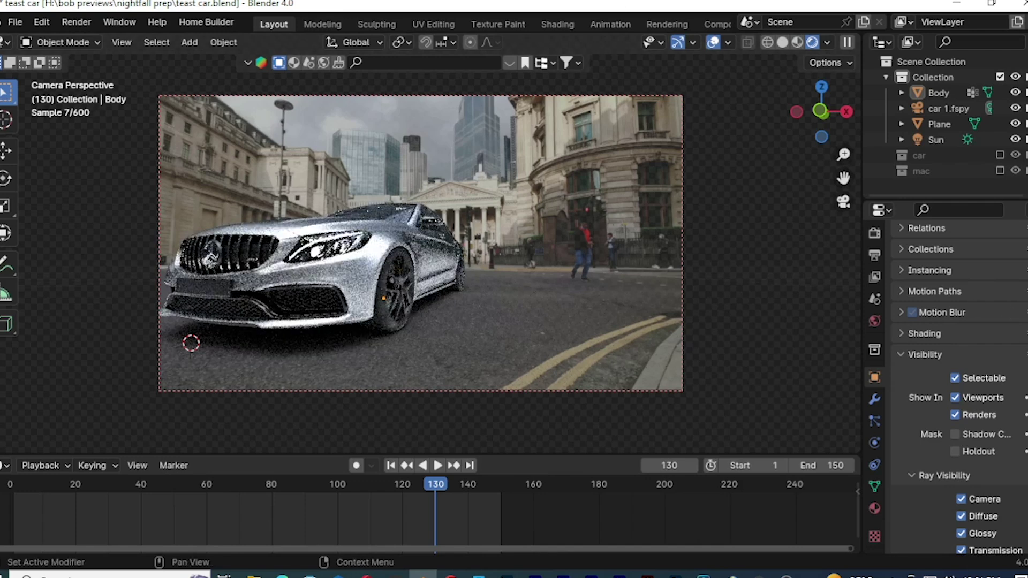
Review the scene's Cycles render settings, including Film transparency and the Color Management view transform
{"action": "scroll", "coordinate": [895, 348], "scroll_direction": "up", "scroll_amount": 10}
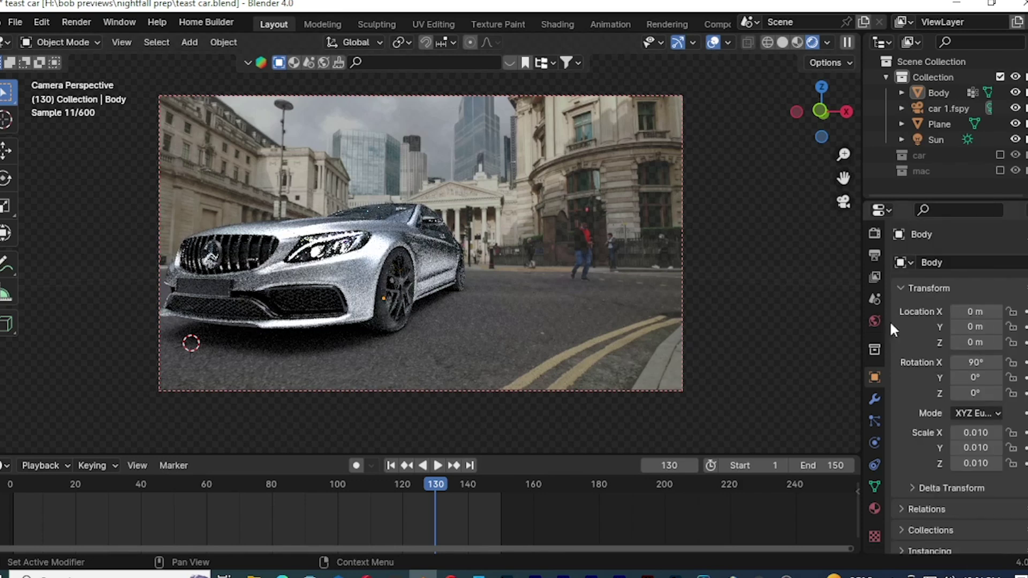
{"action": "left_click", "coordinate": [872, 234]}
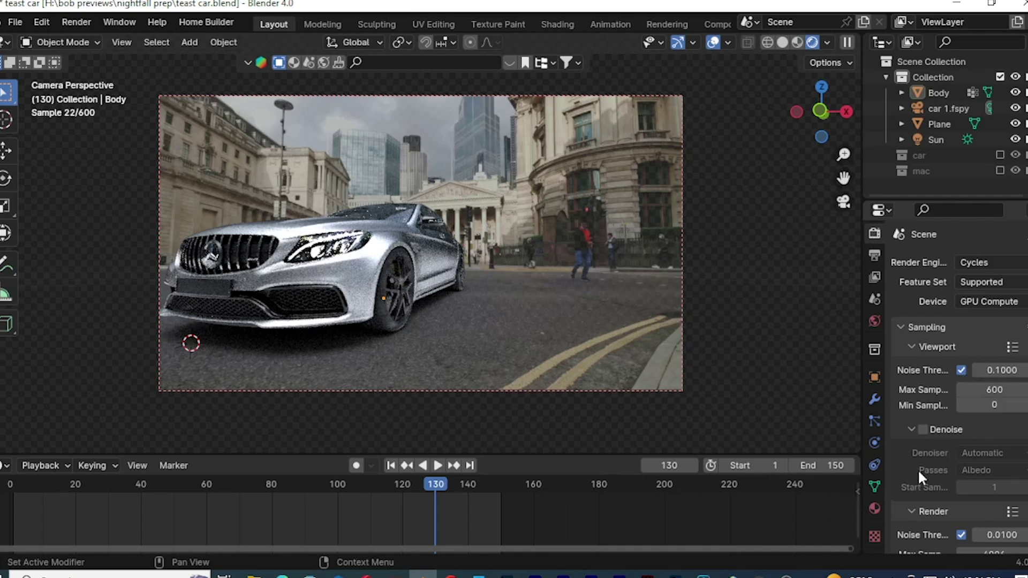
{"action": "scroll", "coordinate": [918, 470], "scroll_direction": "down", "scroll_amount": 6}
{"action": "scroll", "coordinate": [981, 375], "scroll_direction": "down", "scroll_amount": 5}
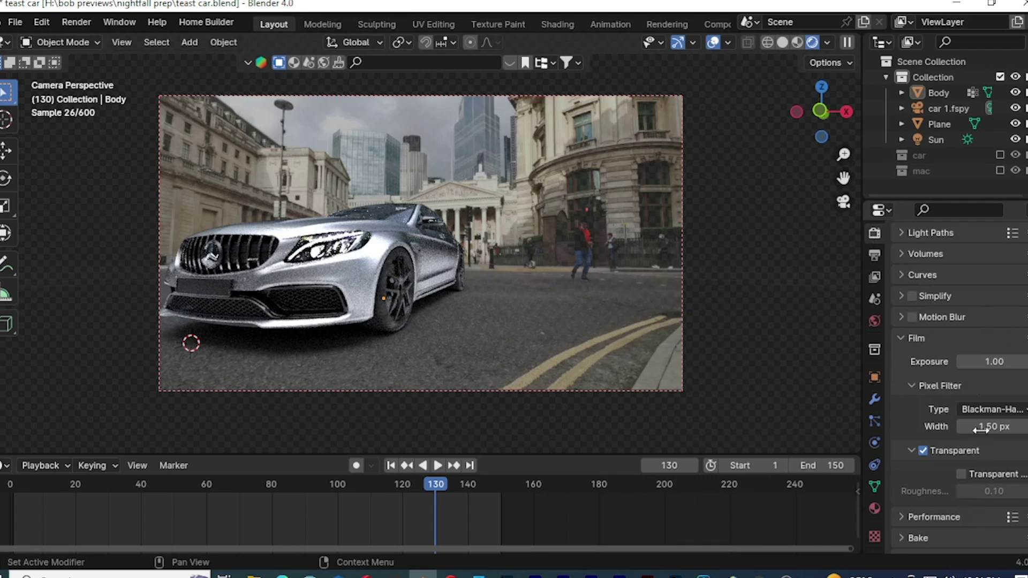
{"action": "scroll", "coordinate": [973, 314], "scroll_direction": "down", "scroll_amount": 5}
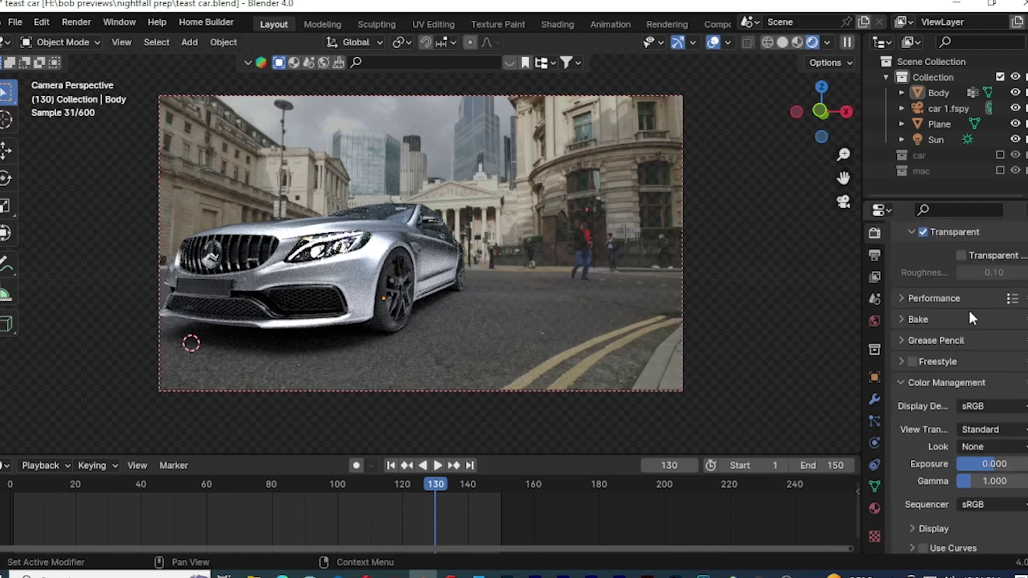
{"action": "scroll", "coordinate": [970, 313], "scroll_direction": "up", "scroll_amount": 15}
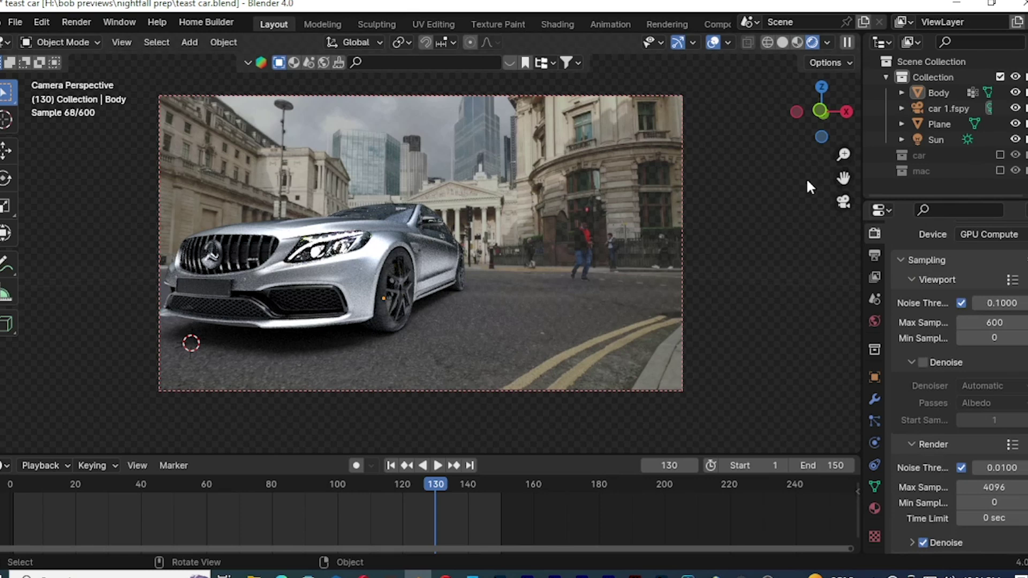
Select the ground plane, run a test render of frame 130, close the render window and clear the selection
{"action": "left_click", "coordinate": [958, 124]}
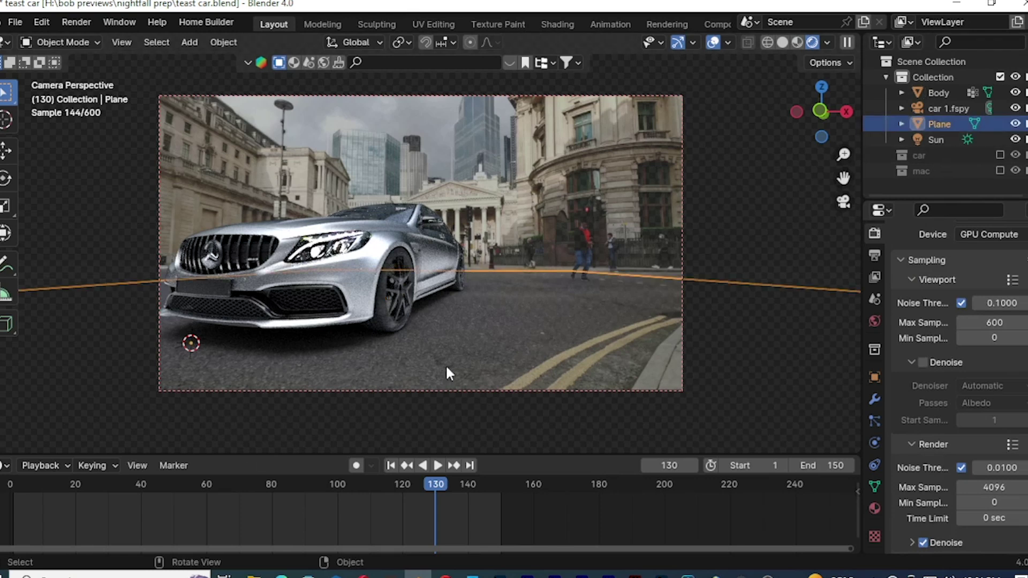
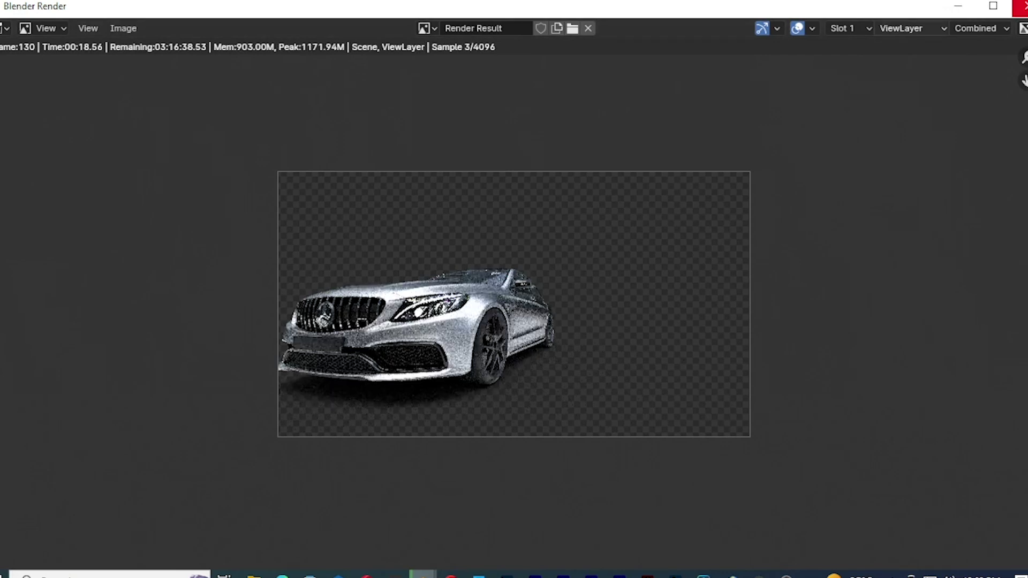
{"action": "left_click", "coordinate": [1020, 6]}
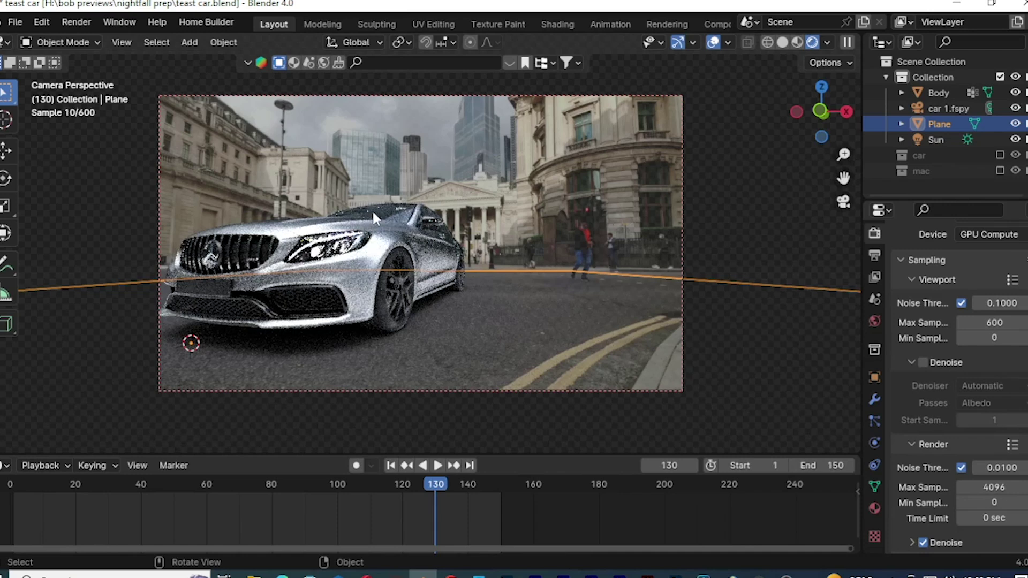
{"action": "left_click", "coordinate": [398, 216]}
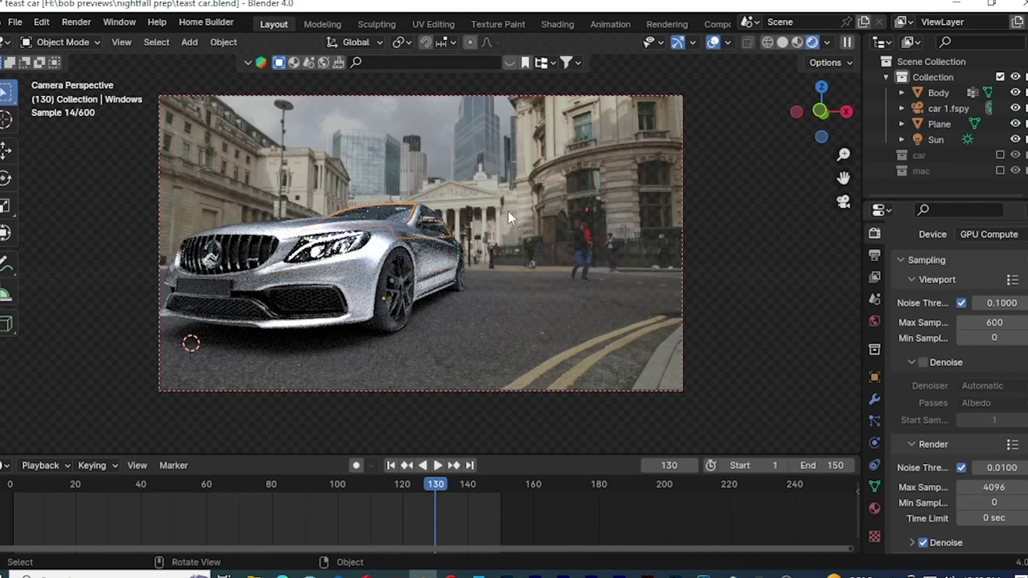
{"action": "left_click", "coordinate": [719, 205]}
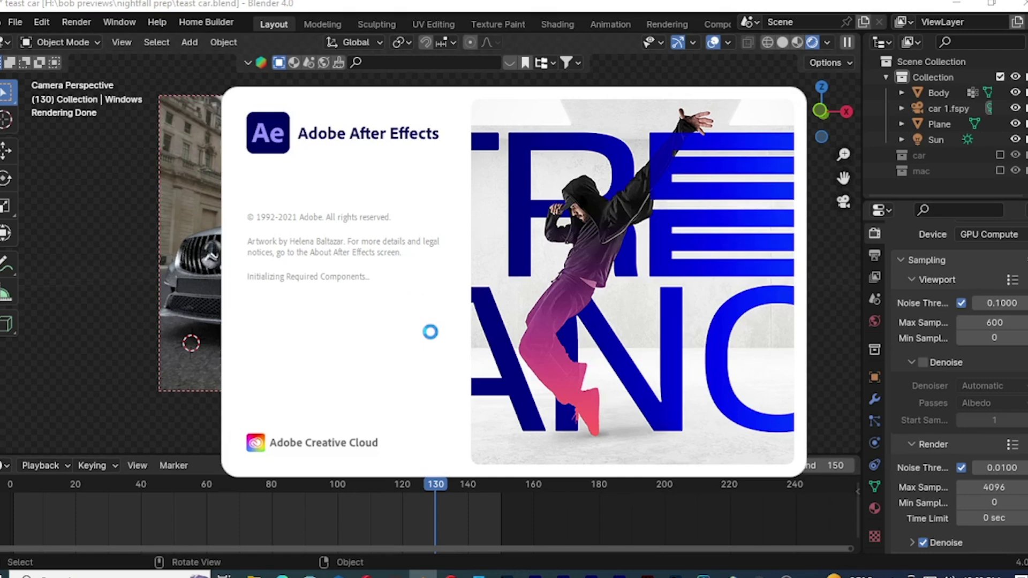
Switch to Adobe After Effects and go to its empty untitled project
{"action": "left_click", "coordinate": [344, 4]}
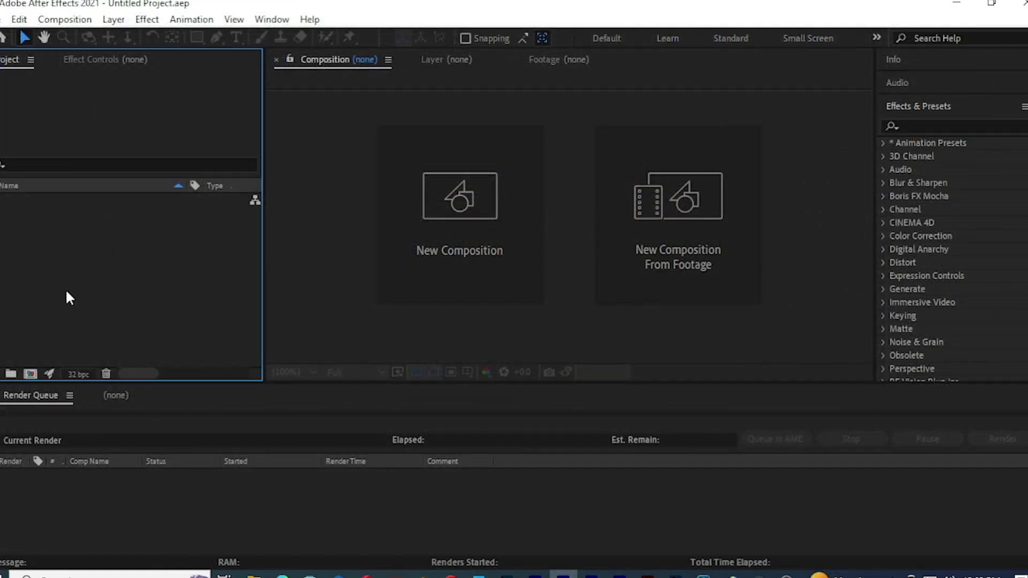
Import the 1080p Pexels street video from the Video folder in Downloads and create a composition from it
{"action": "double_click", "coordinate": [65, 288]}
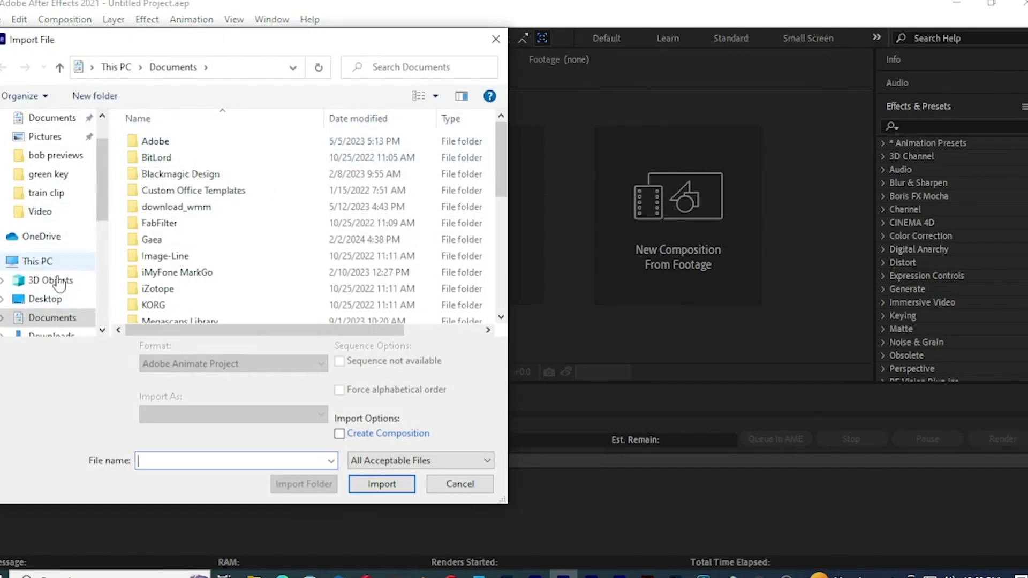
{"action": "scroll", "coordinate": [58, 266], "scroll_direction": "down", "scroll_amount": 3}
{"action": "left_click", "coordinate": [51, 243]}
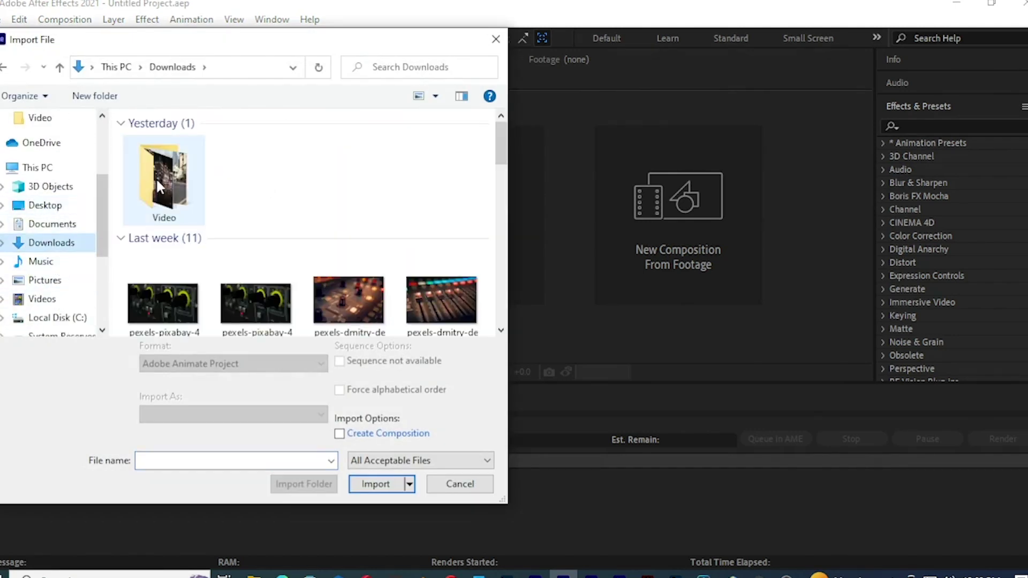
{"action": "double_click", "coordinate": [157, 182]}
{"action": "left_click", "coordinate": [153, 182]}
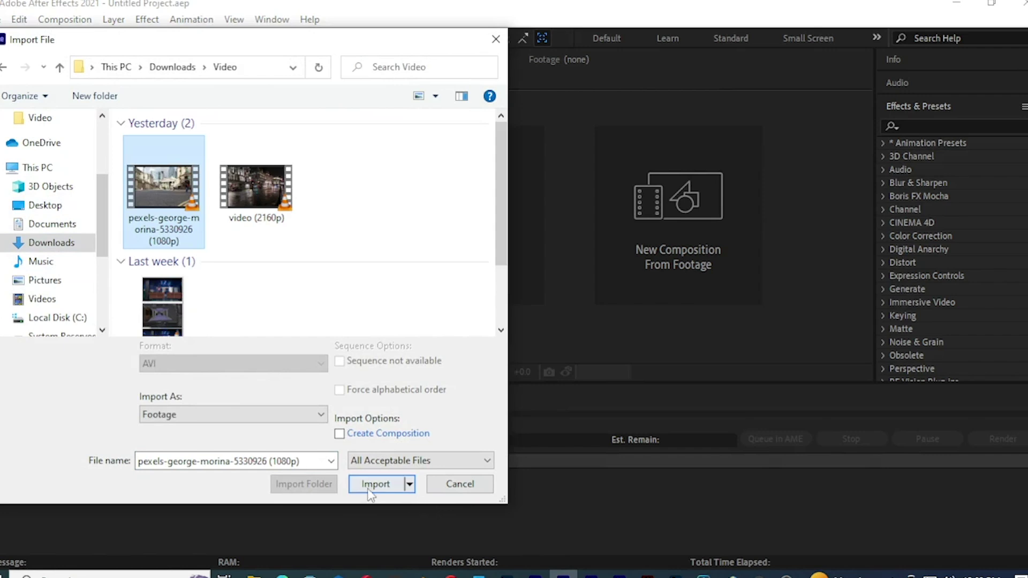
{"action": "left_click", "coordinate": [369, 483]}
{"action": "left_click", "coordinate": [69, 280]}
{"action": "left_click_drag", "start_coordinate": [9, 201], "coordinate": [31, 373]}
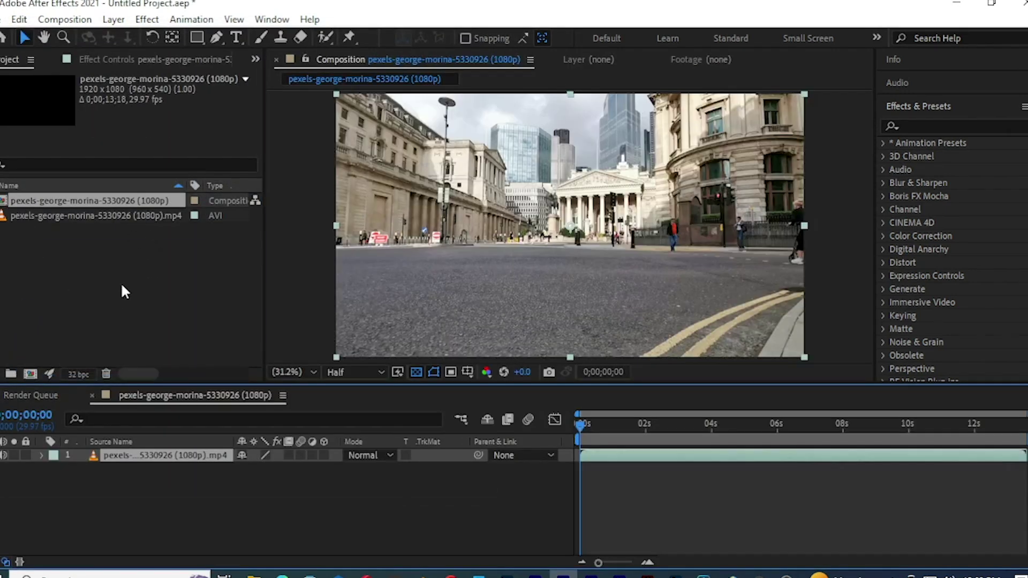
Import the rendered car image gga.png from the Desktop as footage
{"action": "double_click", "coordinate": [123, 263]}
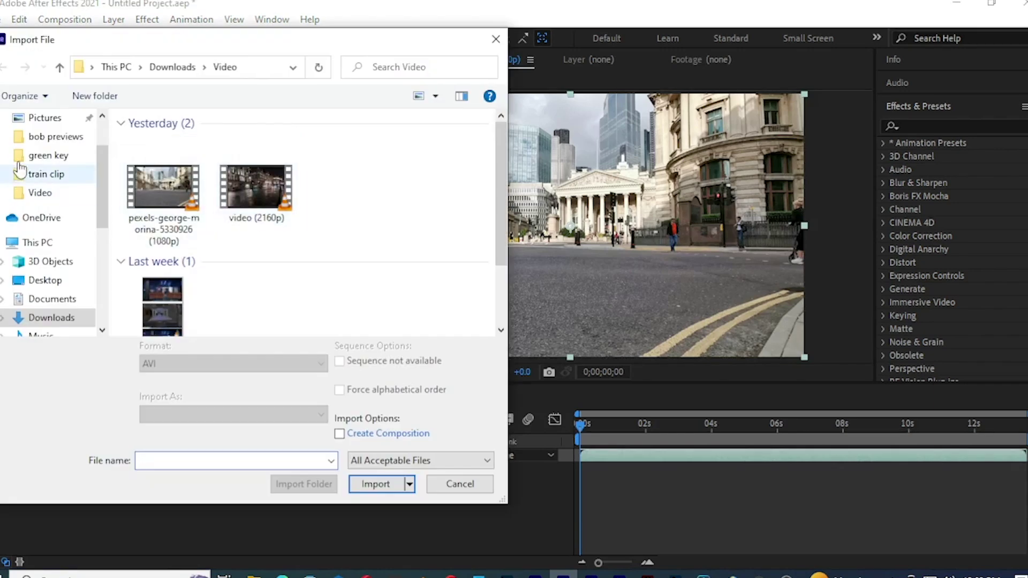
{"action": "scroll", "coordinate": [32, 177], "scroll_direction": "up", "scroll_amount": 1}
{"action": "scroll", "coordinate": [50, 198], "scroll_direction": "down", "scroll_amount": 2}
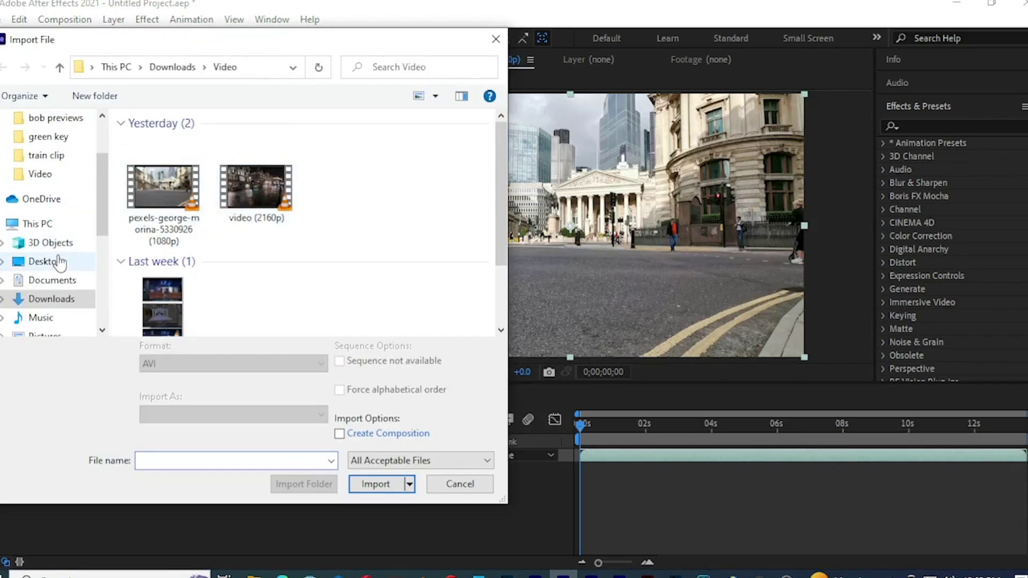
{"action": "scroll", "coordinate": [65, 284], "scroll_direction": "up", "scroll_amount": 2}
{"action": "left_click", "coordinate": [53, 151]}
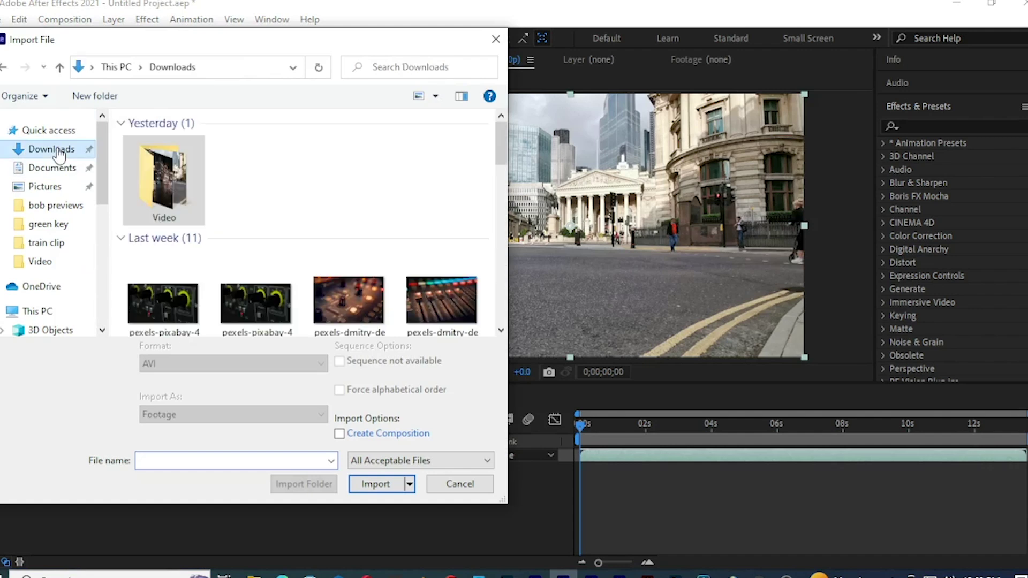
{"action": "scroll", "coordinate": [51, 193], "scroll_direction": "down", "scroll_amount": 1}
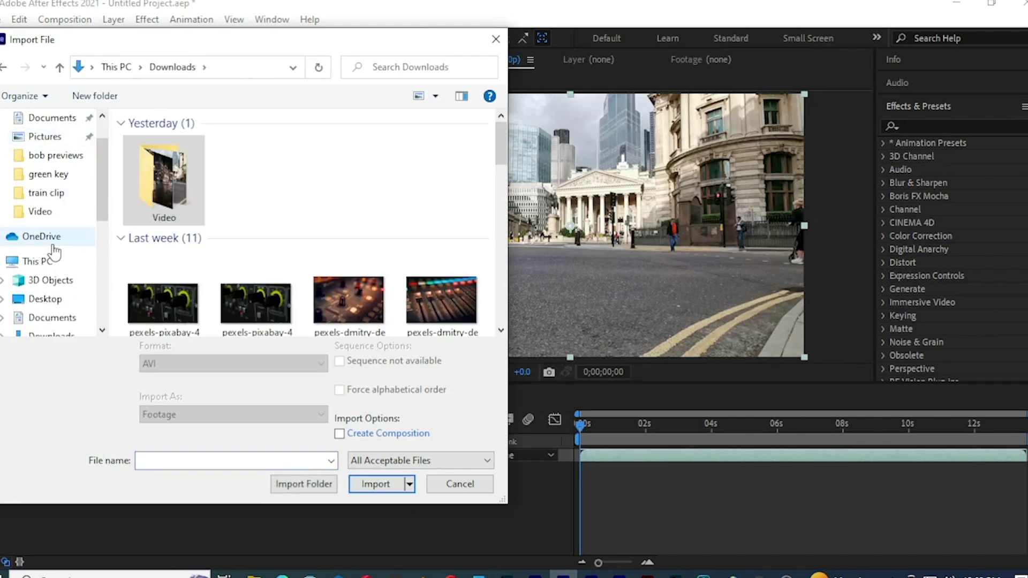
{"action": "left_click", "coordinate": [46, 298]}
{"action": "left_click", "coordinate": [190, 182]}
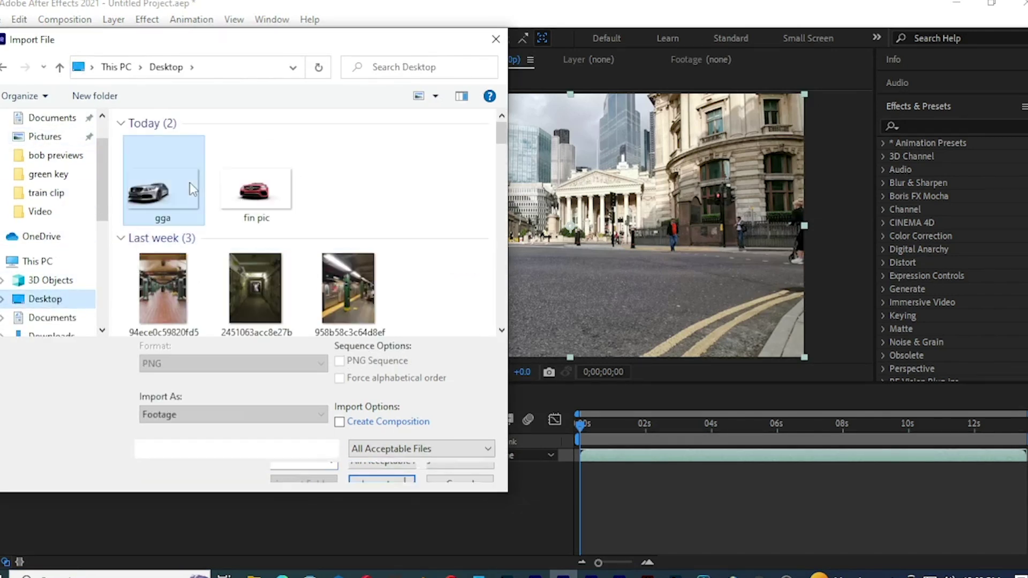
{"action": "left_click", "coordinate": [377, 472]}
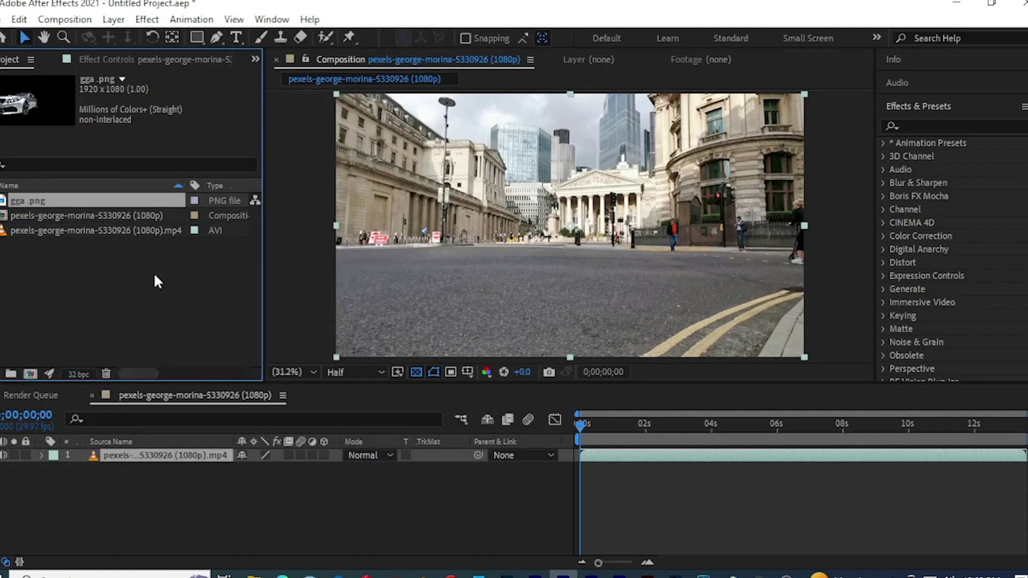
Add gga.png to the composition as a layer above the street video and deselect it
{"action": "left_click_drag", "start_coordinate": [26, 200], "coordinate": [70, 447]}
{"action": "left_click_drag", "start_coordinate": [29, 206], "coordinate": [112, 454]}
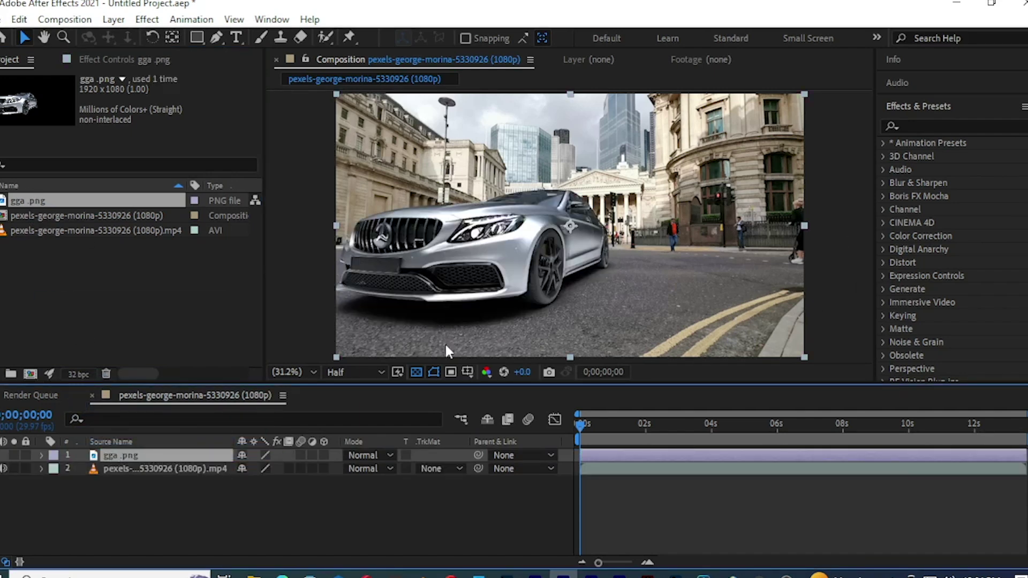
{"action": "left_click", "coordinate": [331, 536]}
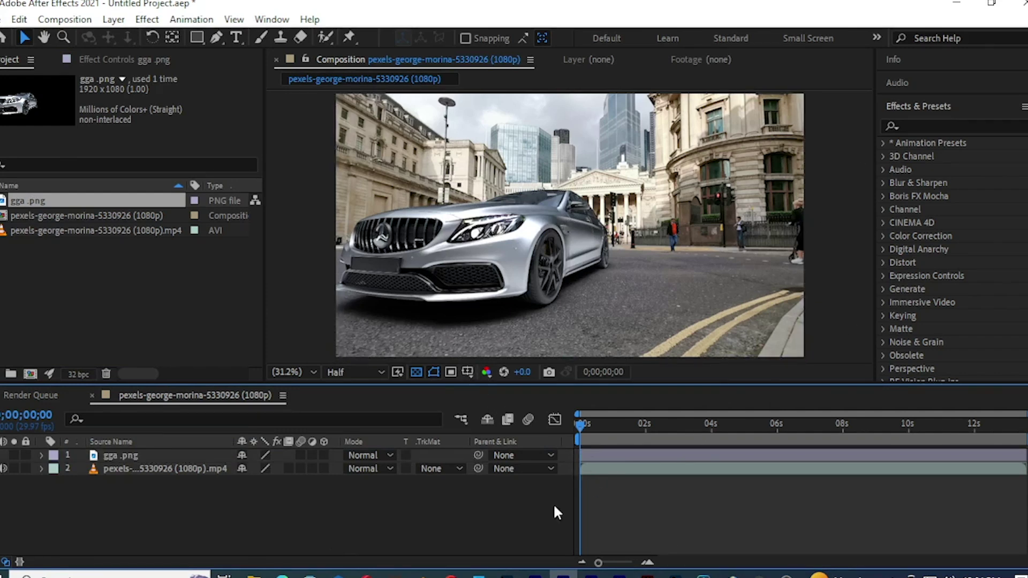
Preview the car over the street footage, stop at 0;00;03;25 and select the gga.png layer
{"action": "key", "text": "space"}
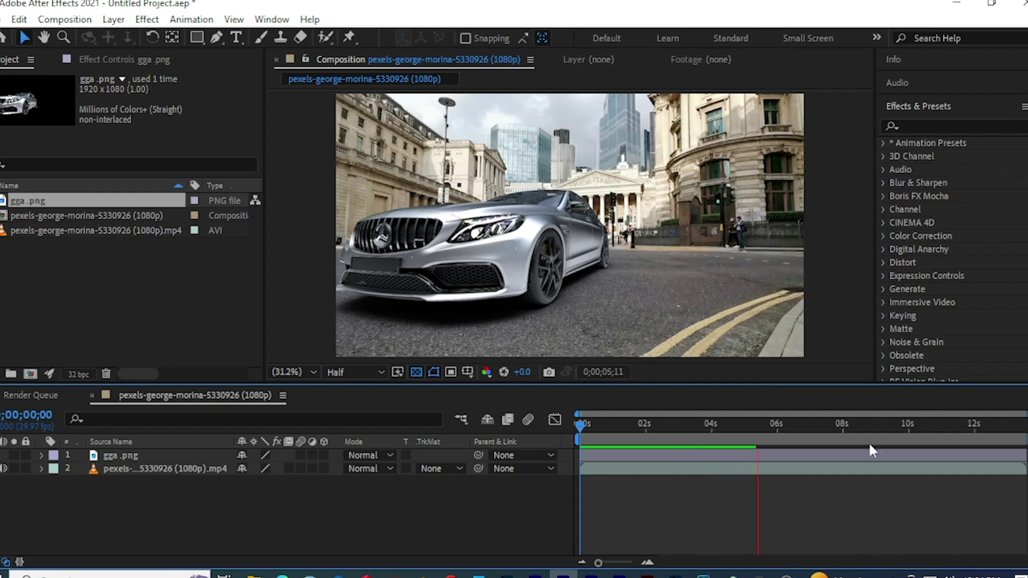
{"action": "left_click", "coordinate": [695, 424]}
{"action": "left_click_drag", "start_coordinate": [695, 426], "coordinate": [705, 445]}
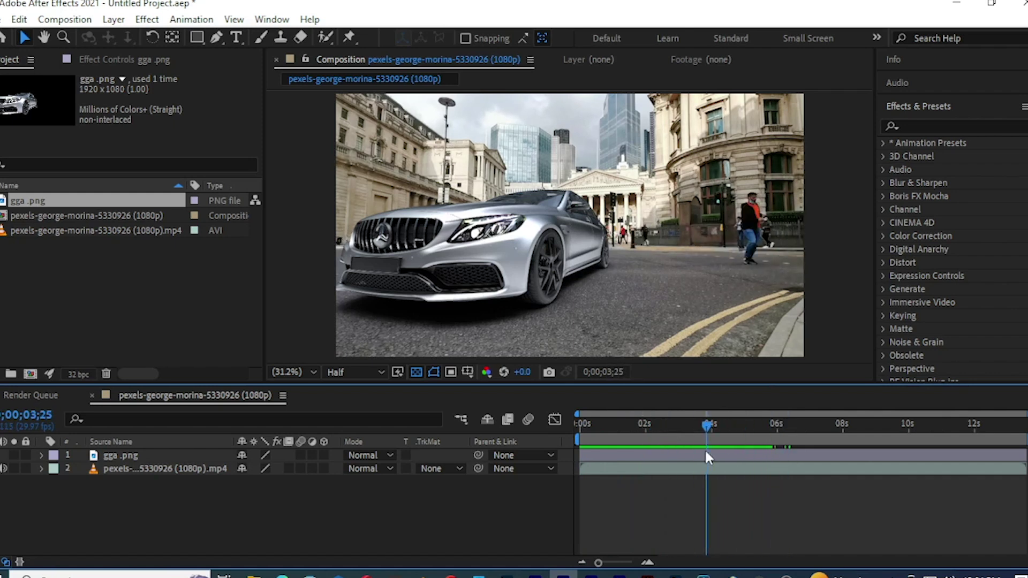
{"action": "left_click", "coordinate": [116, 457]}
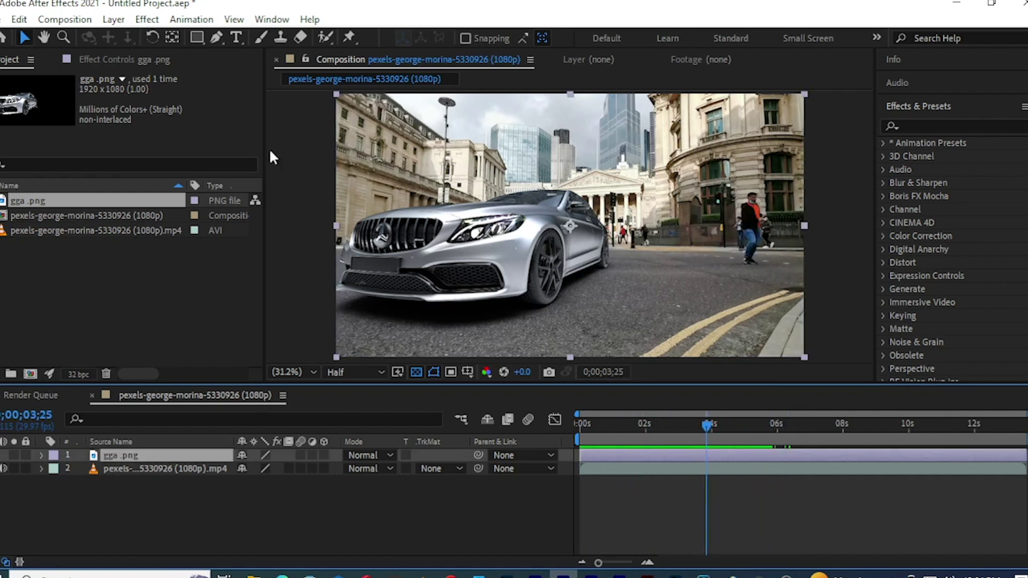